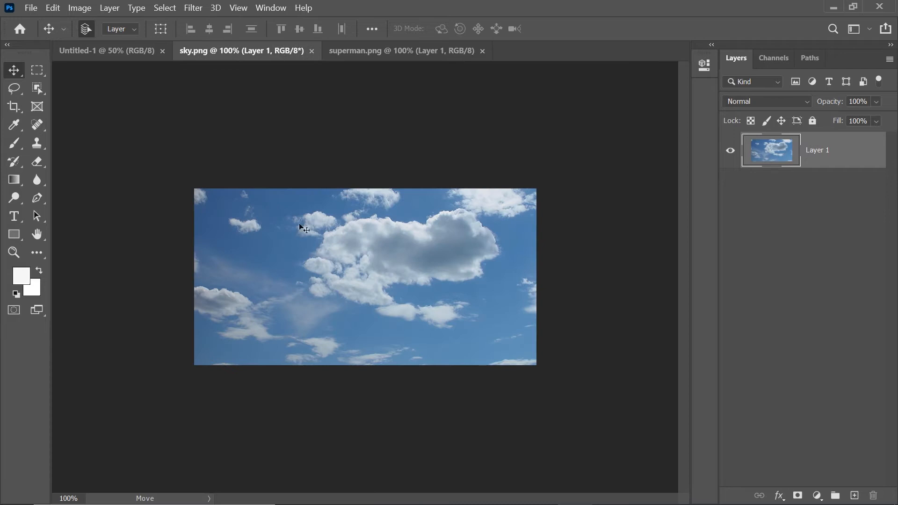
# - Copy the sky image into the Untitled-1 document against its left edge and crop the canvas to the sky's height
pyautogui.moveTo(298, 223); pyautogui.dragTo(123, 58)
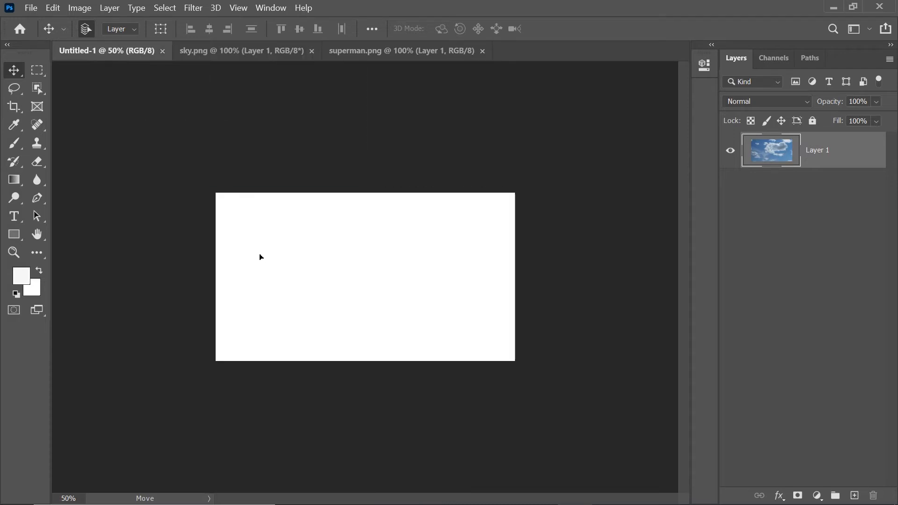
pyautogui.moveTo(261, 257); pyautogui.dragTo(300, 282)
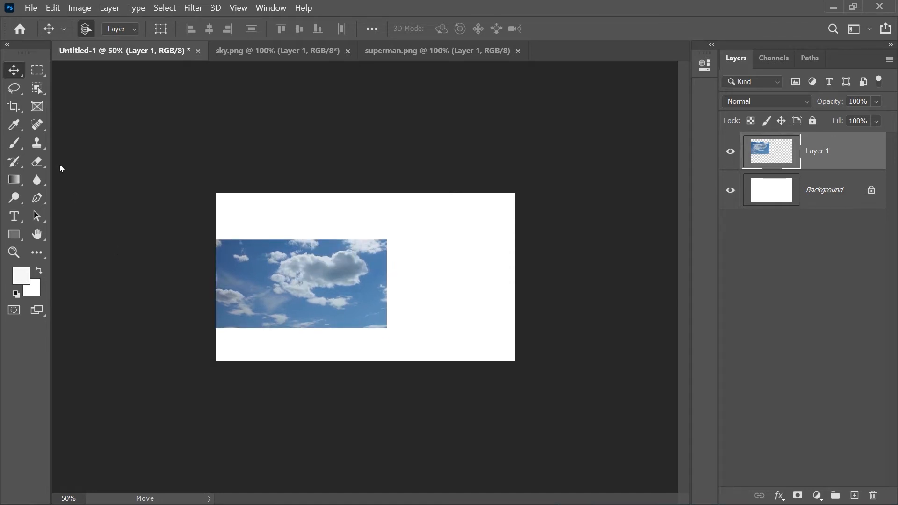
pyautogui.click(21, 109)
pyautogui.moveTo(355, 191); pyautogui.dragTo(354, 215)
pyautogui.moveTo(361, 347); pyautogui.dragTo(363, 321)
pyautogui.click(626, 28)
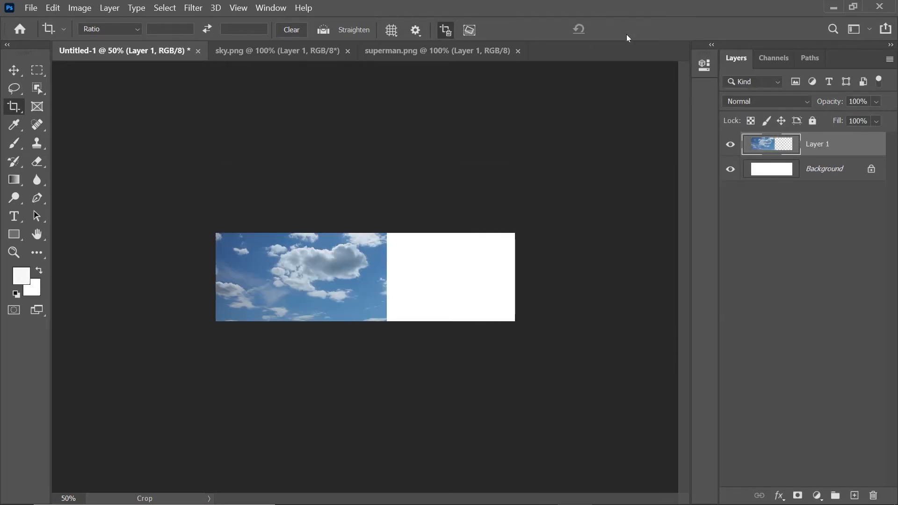
# - Duplicate the sky layer as Layer 1 copy and place the copy flush against the right edge of the original
pyautogui.click(14, 70)
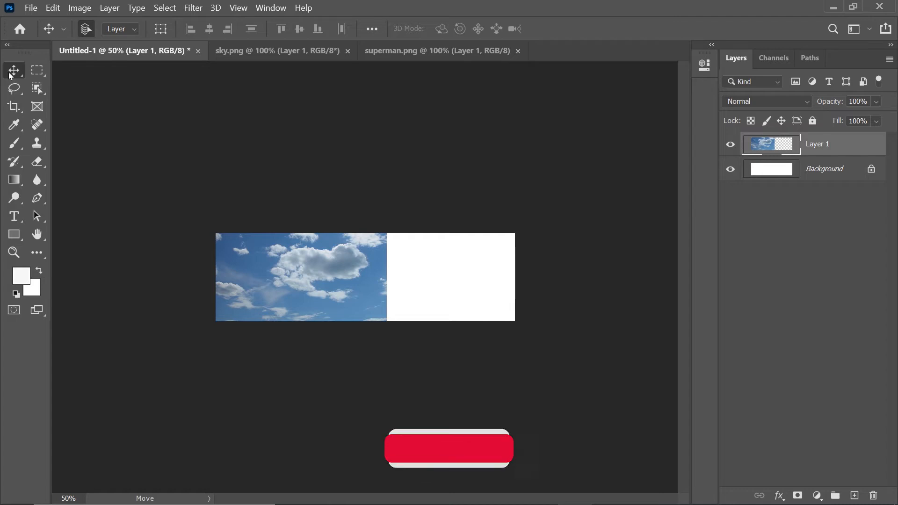
pyautogui.rightClick(841, 140)
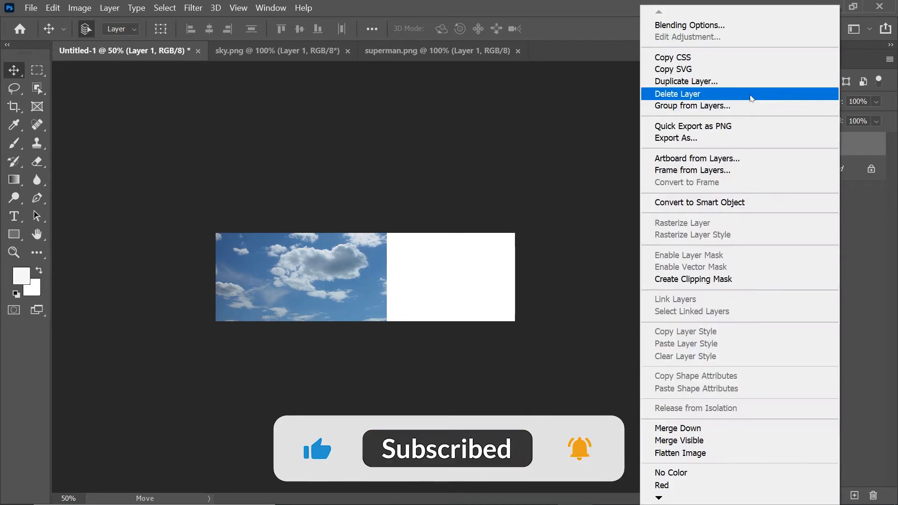
pyautogui.click(745, 88)
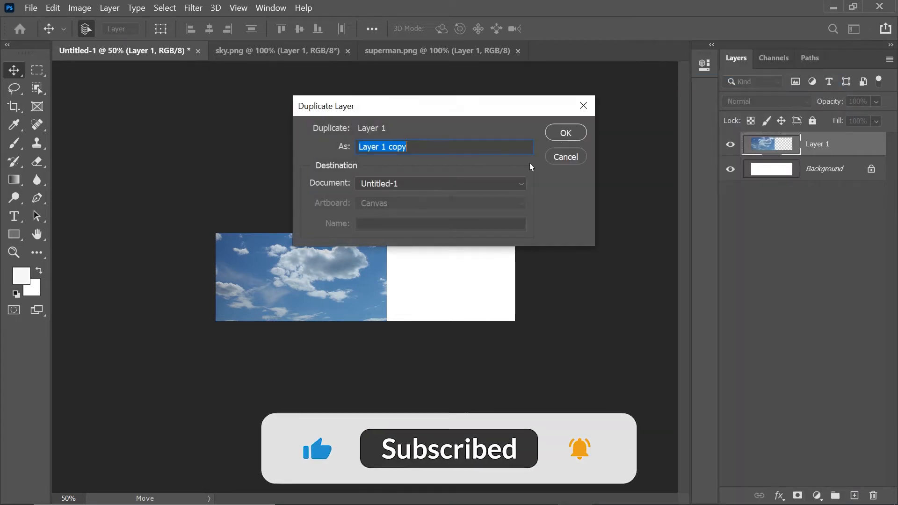
pyautogui.press('Return')
pyautogui.moveTo(282, 281); pyautogui.dragTo(484, 280)
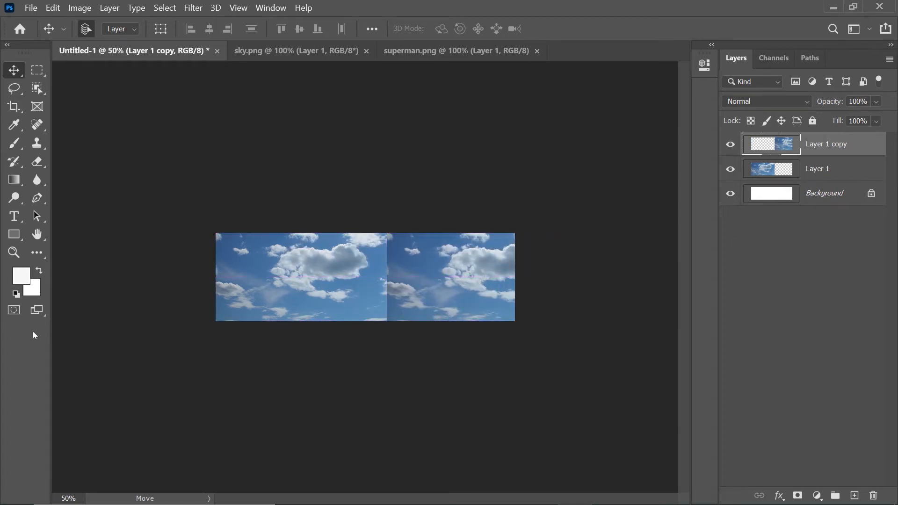
# - Flip the copied sky horizontally so the two halves mirror each other, and merge it down into Layer 1
pyautogui.click(53, 8)
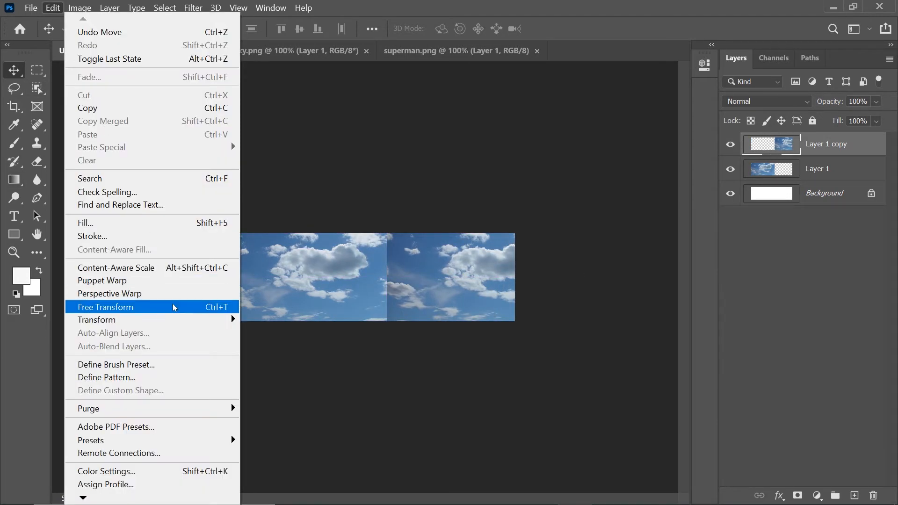
pyautogui.moveTo(182, 319)
pyautogui.click(269, 307)
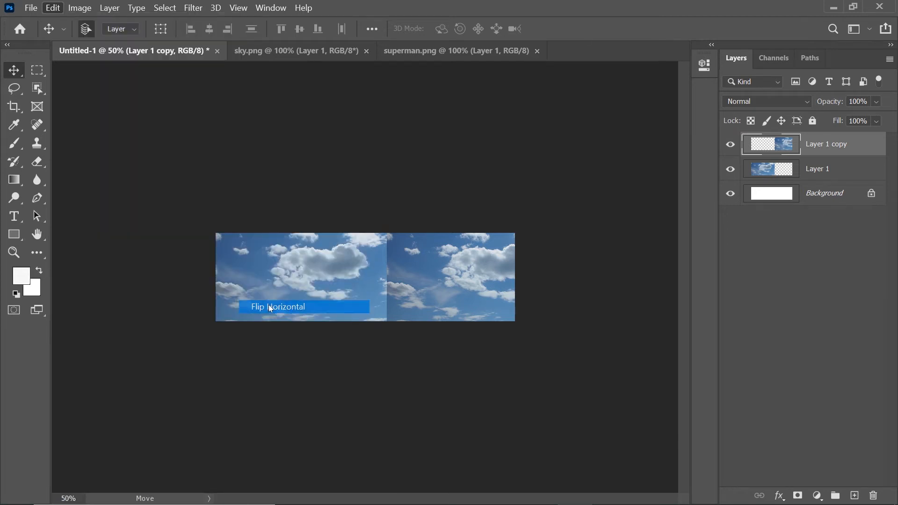
pyautogui.rightClick(810, 145)
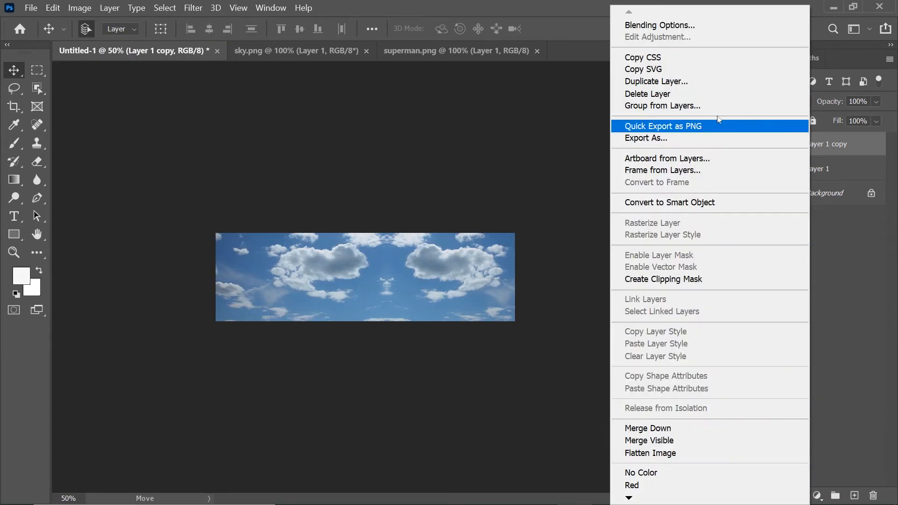
pyautogui.click(647, 428)
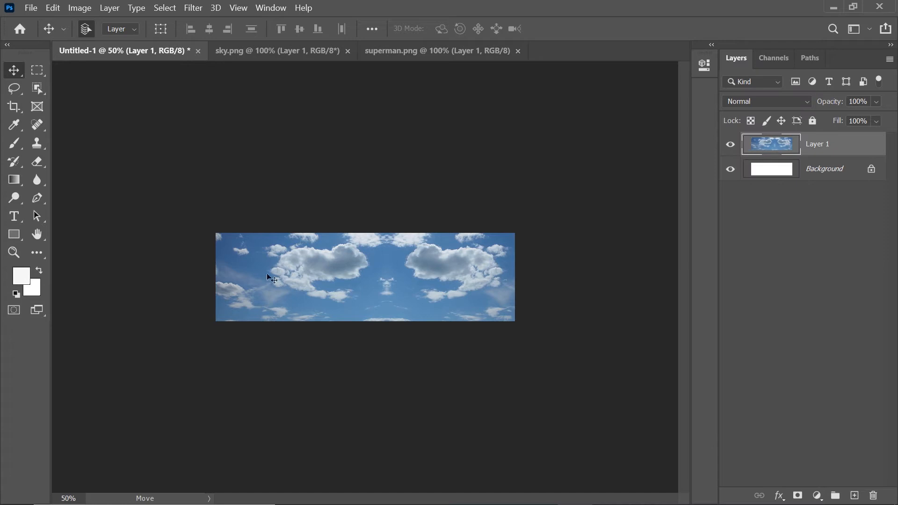
# - Shift the mirrored sky to the right, fill the empty area on its left with an abutting duplicate, and merge the copy down
pyautogui.moveTo(269, 278); pyautogui.dragTo(470, 277)
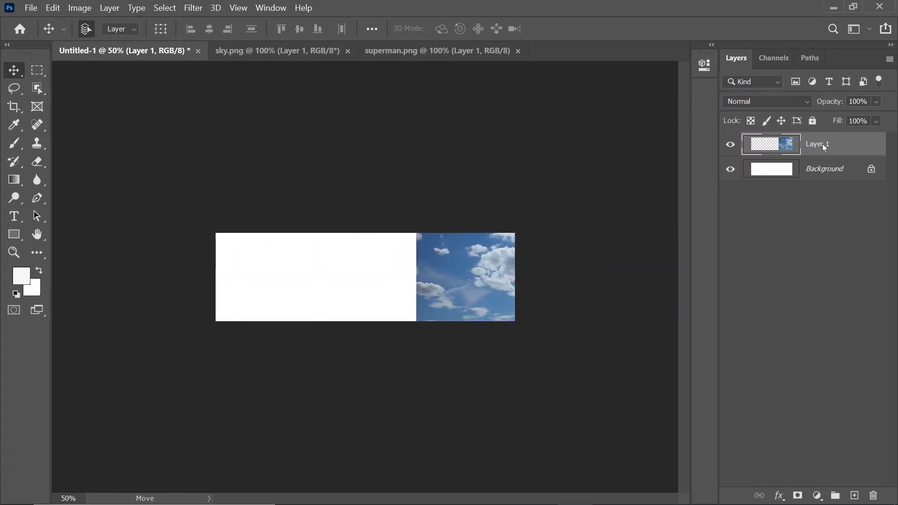
pyautogui.rightClick(823, 145)
pyautogui.click(765, 82)
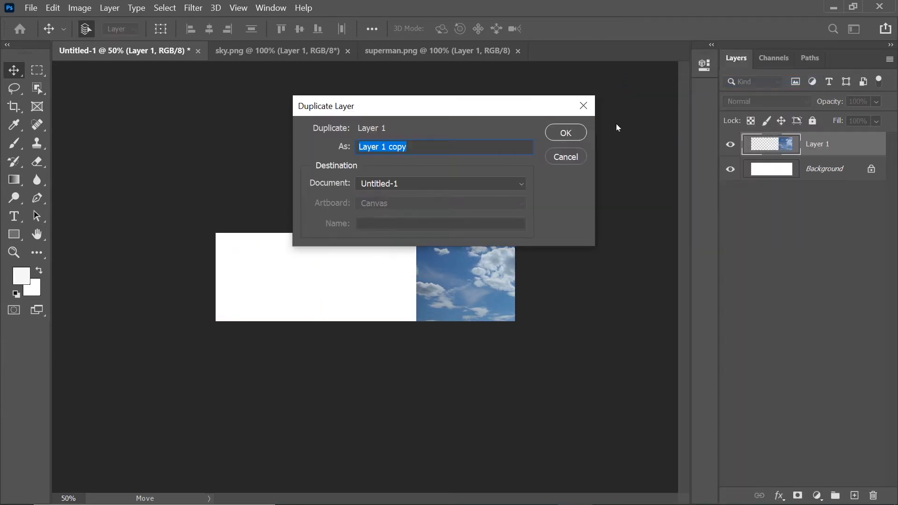
pyautogui.click(565, 135)
pyautogui.moveTo(488, 277); pyautogui.dragTo(143, 298)
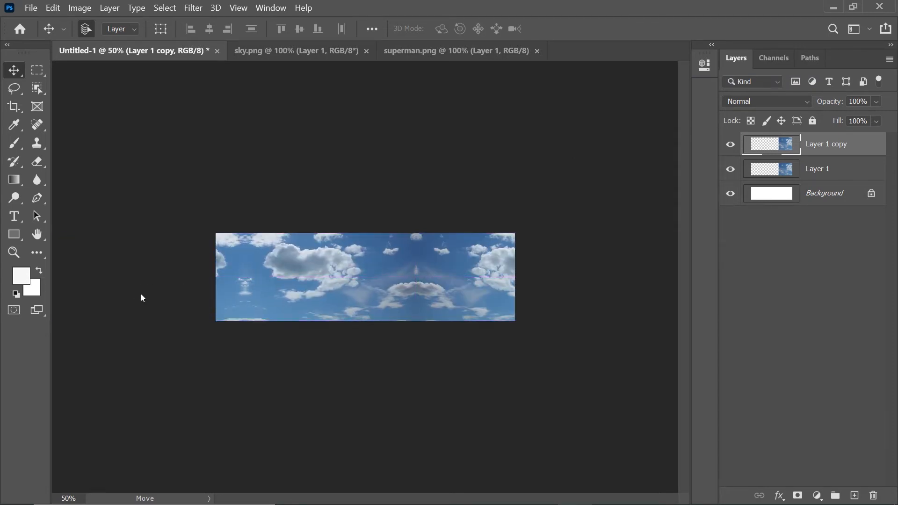
pyautogui.rightClick(818, 145)
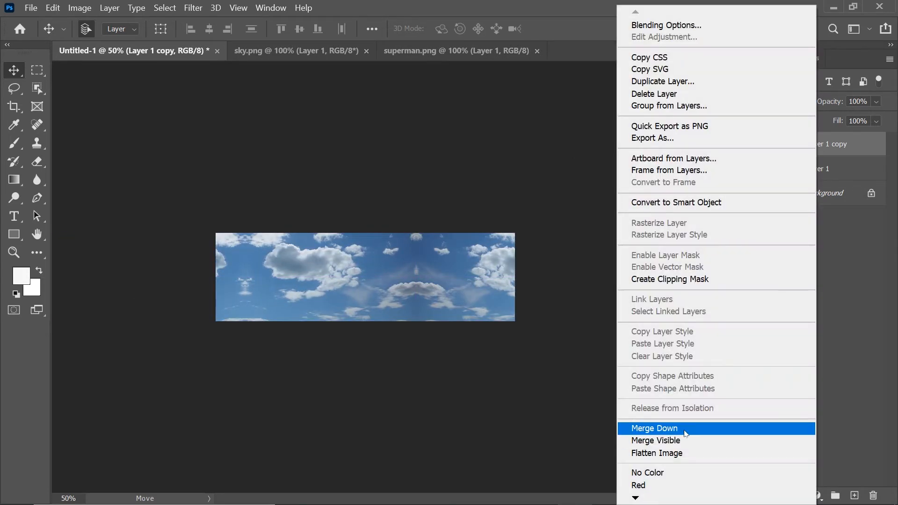
pyautogui.click(684, 429)
# - Lengthen the sky strip again by shifting it right and merging a second abutting duplicate onto its left end
pyautogui.moveTo(273, 297); pyautogui.dragTo(572, 296)
pyautogui.rightClick(811, 147)
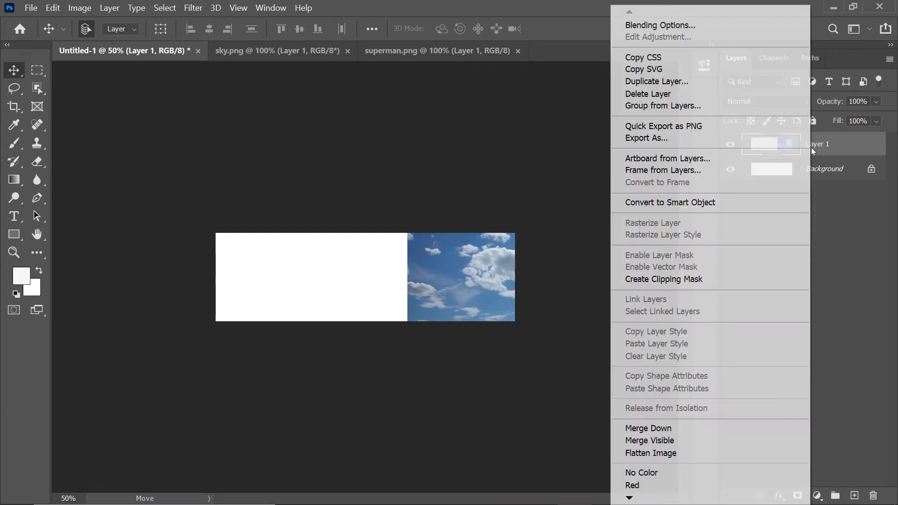
pyautogui.click(699, 82)
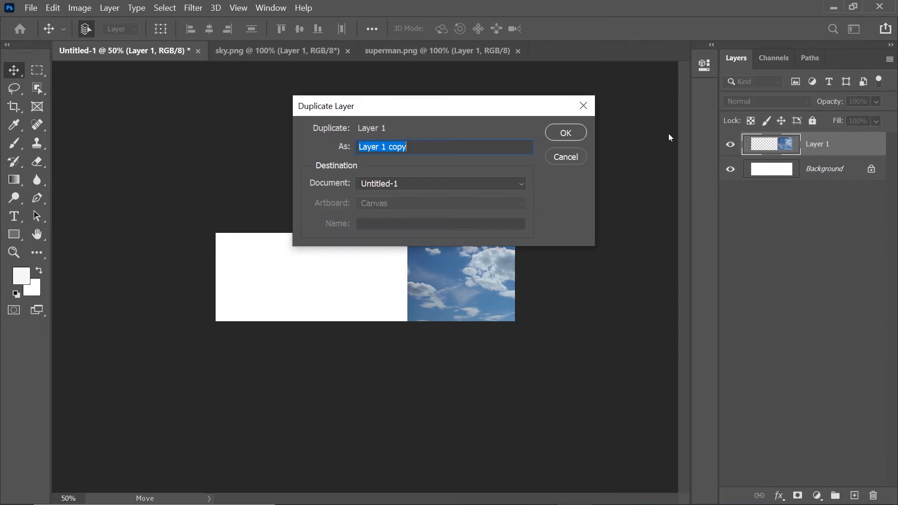
pyautogui.click(548, 135)
pyautogui.moveTo(468, 295); pyautogui.dragTo(130, 301)
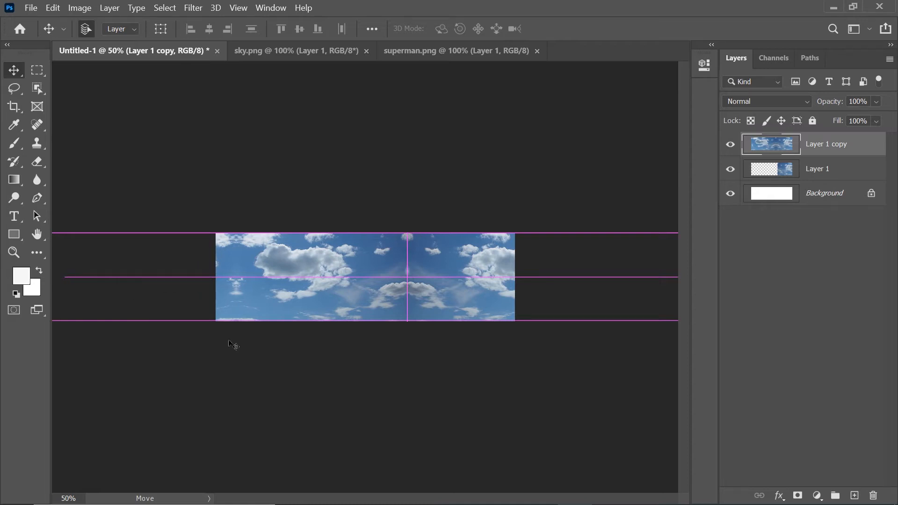
pyautogui.rightClick(821, 141)
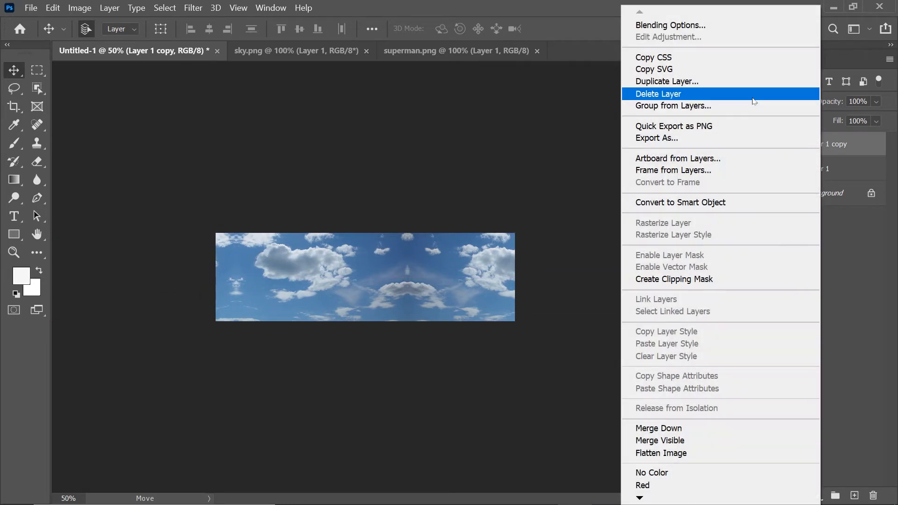
pyautogui.click(721, 425)
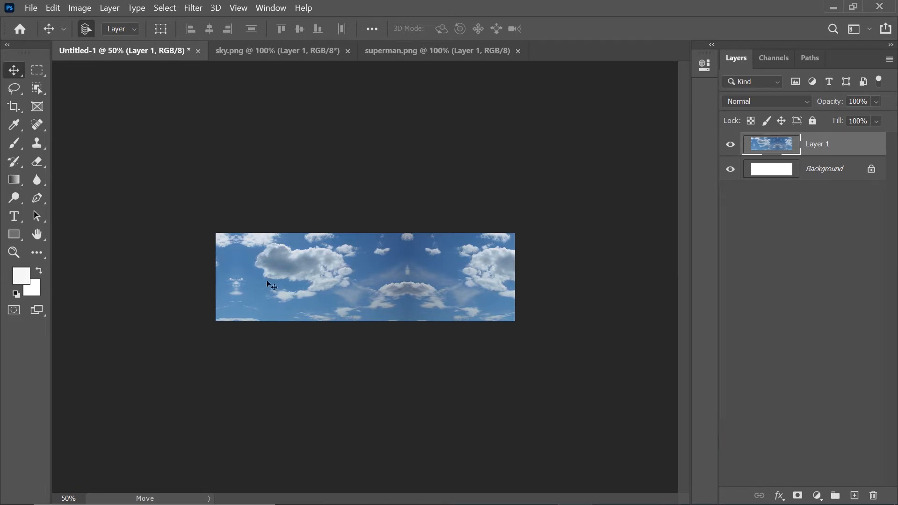
# - Shift the lengthened sky right once more and merge a third duplicate, aligned edge to edge on its left, into Layer 1
pyautogui.moveTo(302, 277); pyautogui.dragTo(609, 278)
pyautogui.rightClick(838, 138)
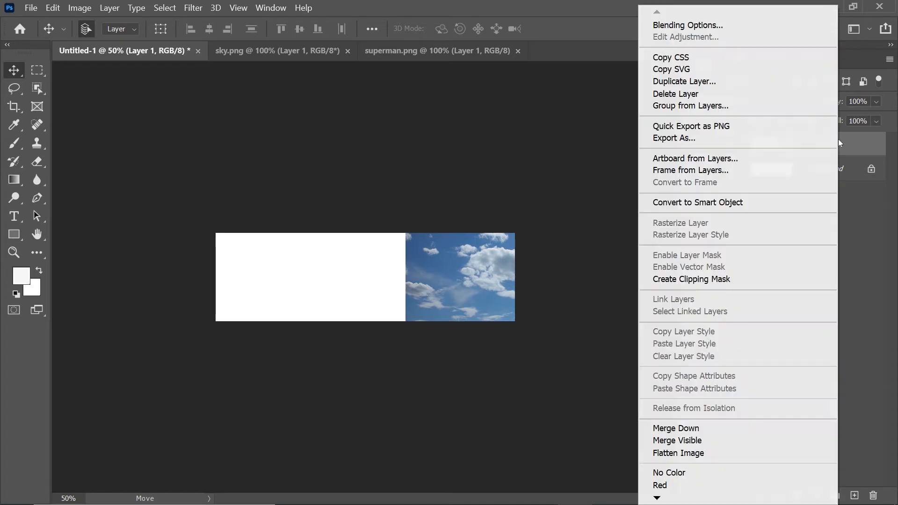
pyautogui.click(797, 81)
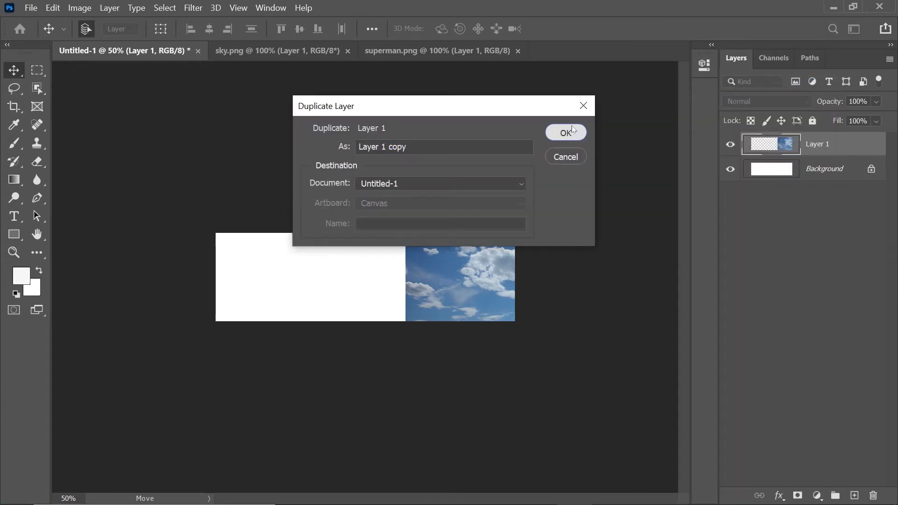
pyautogui.click(566, 132)
pyautogui.moveTo(485, 274); pyautogui.dragTo(149, 283)
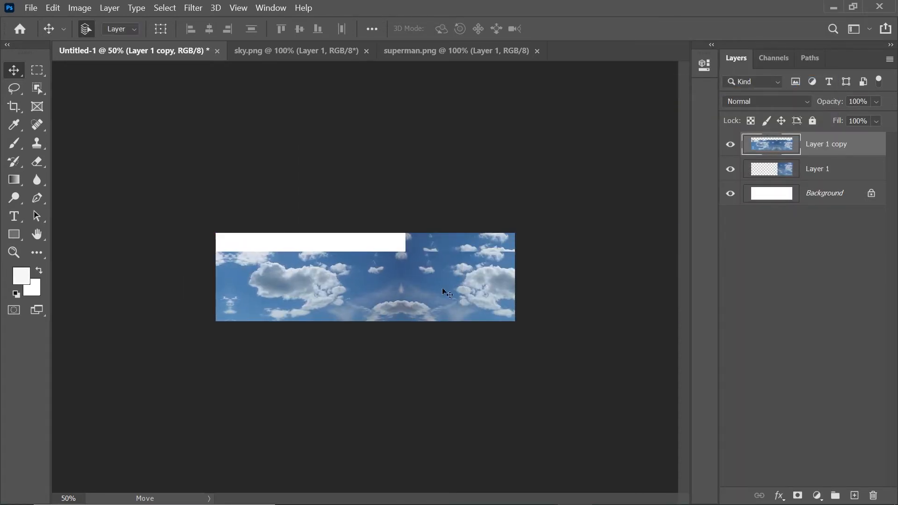
pyautogui.moveTo(443, 292); pyautogui.dragTo(197, 276)
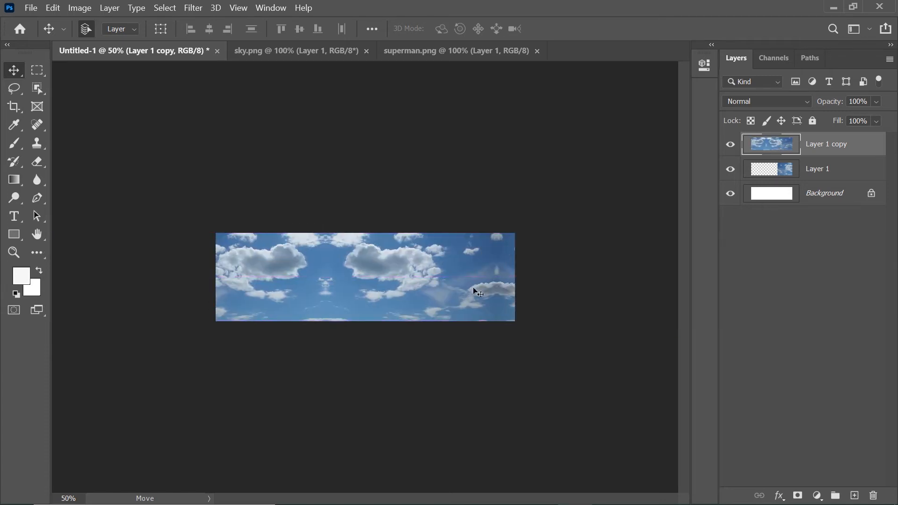
pyautogui.moveTo(478, 293); pyautogui.dragTo(238, 288)
pyautogui.rightClick(815, 152)
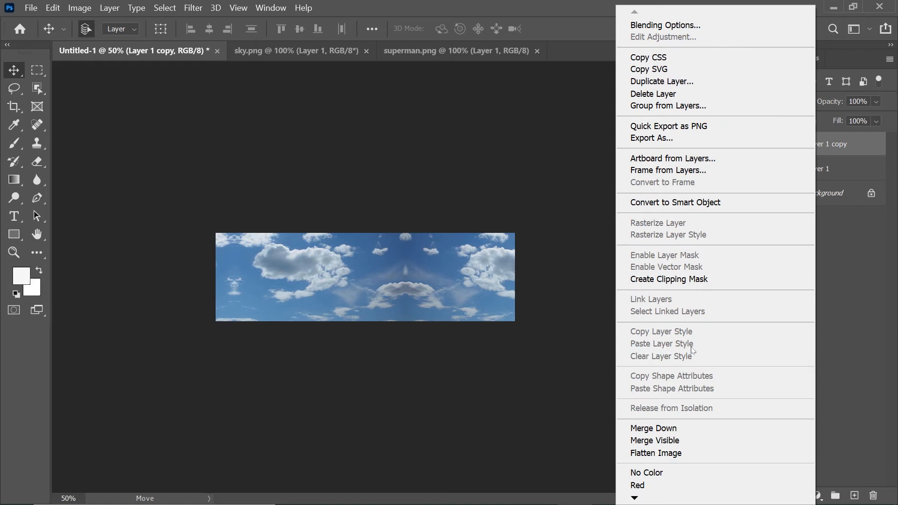
pyautogui.click(702, 430)
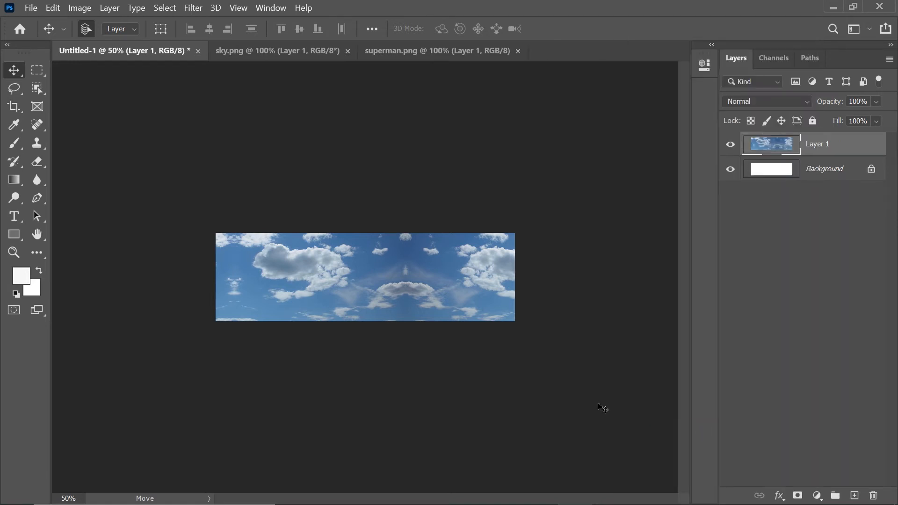
# - Move the extended sky layer to the right so two mirrored large clouds sit around the canvas centre with no white gap
pyautogui.moveTo(224, 286); pyautogui.dragTo(594, 285)
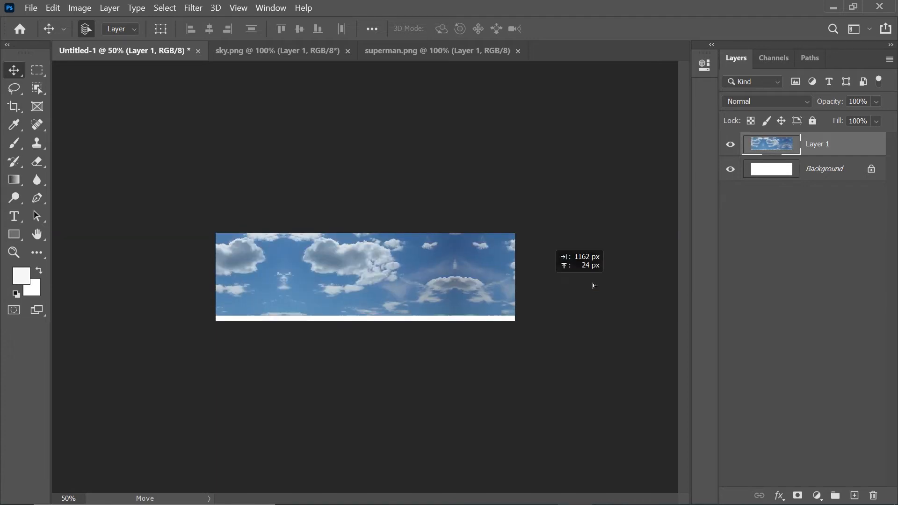
pyautogui.moveTo(236, 286); pyautogui.dragTo(310, 294)
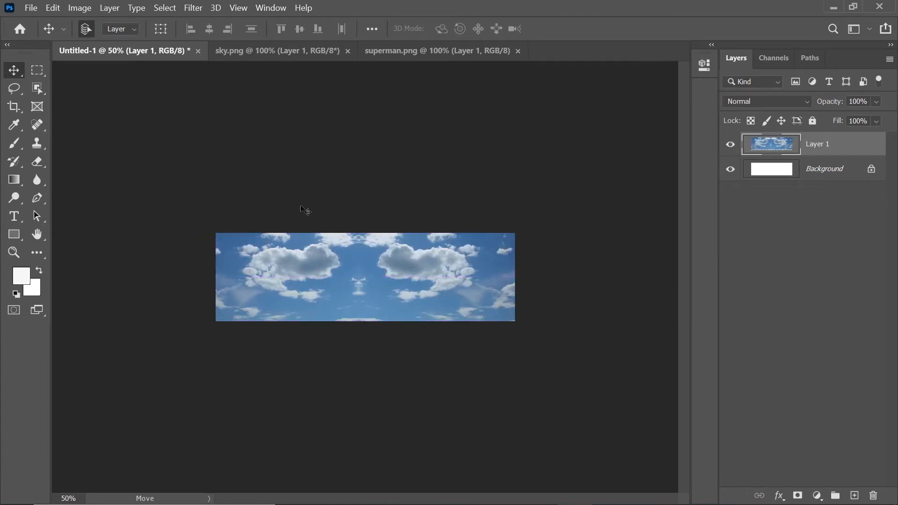
# - Copy the figure from superman.png into the Untitled-1 document and position it at the left end of the sky
pyautogui.click(328, 52)
pyautogui.click(397, 53)
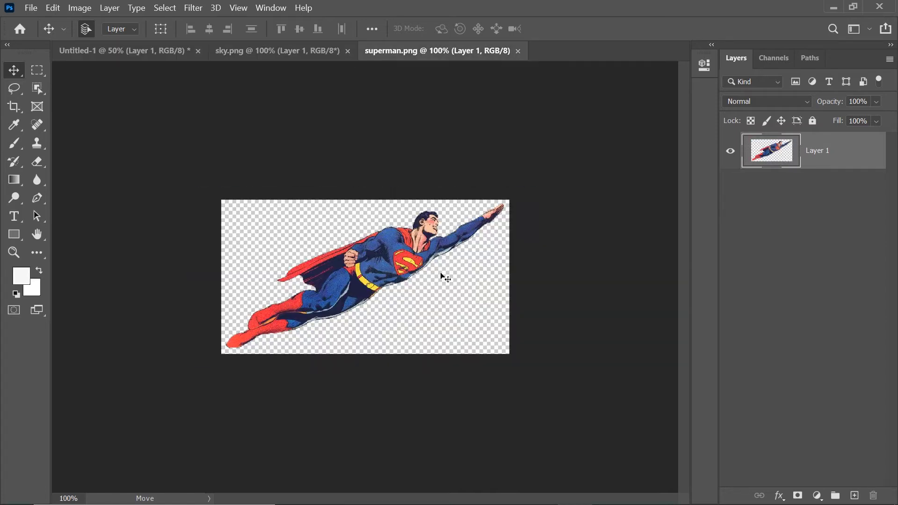
pyautogui.moveTo(441, 276); pyautogui.dragTo(294, 287)
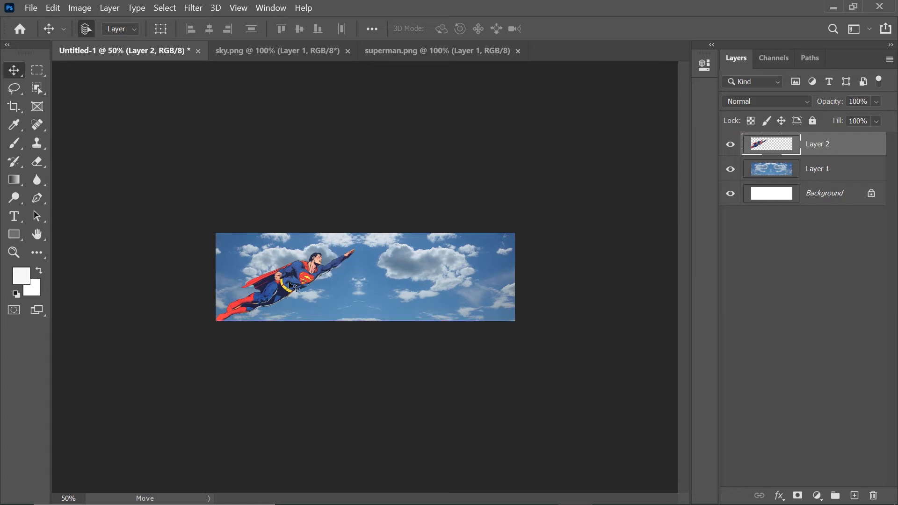
pyautogui.click(175, 237)
pyautogui.click(169, 250)
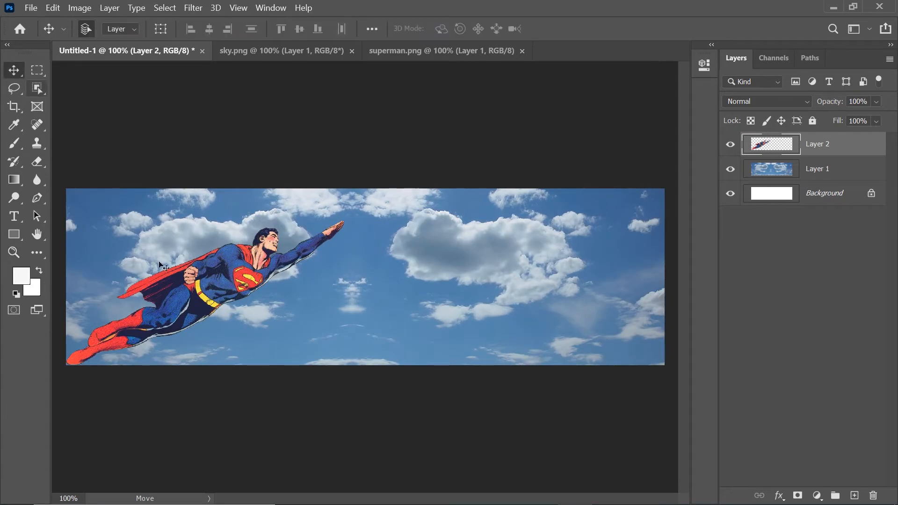
pyautogui.moveTo(186, 257); pyautogui.dragTo(193, 250)
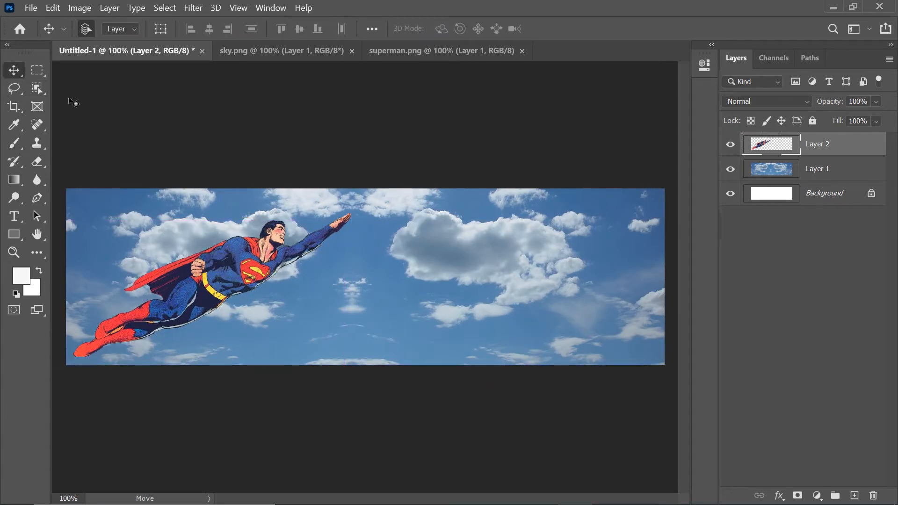
# - Rotate the Superman layer clockwise with Free Transform until the figure flies nearly horizontally
pyautogui.click(55, 11)
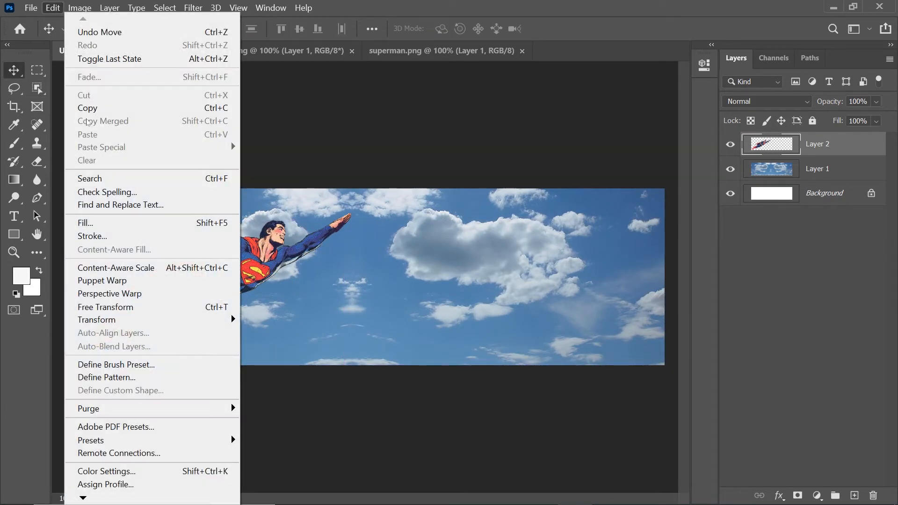
pyautogui.click(166, 307)
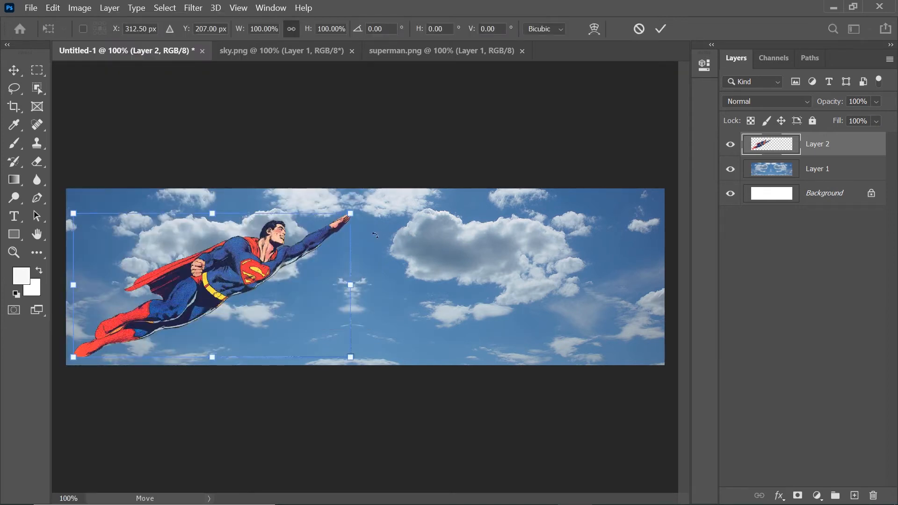
pyautogui.moveTo(375, 235); pyautogui.dragTo(377, 300)
pyautogui.click(660, 29)
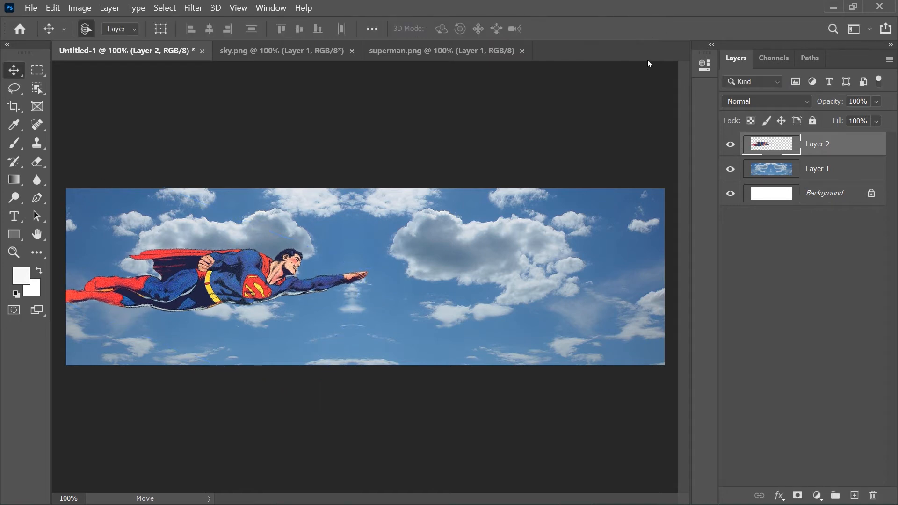
# - Nudge the Superman figure fully inside the sky's left end and create a video timeline for the document
pyautogui.moveTo(189, 288); pyautogui.dragTo(199, 284)
pyautogui.click(266, 10)
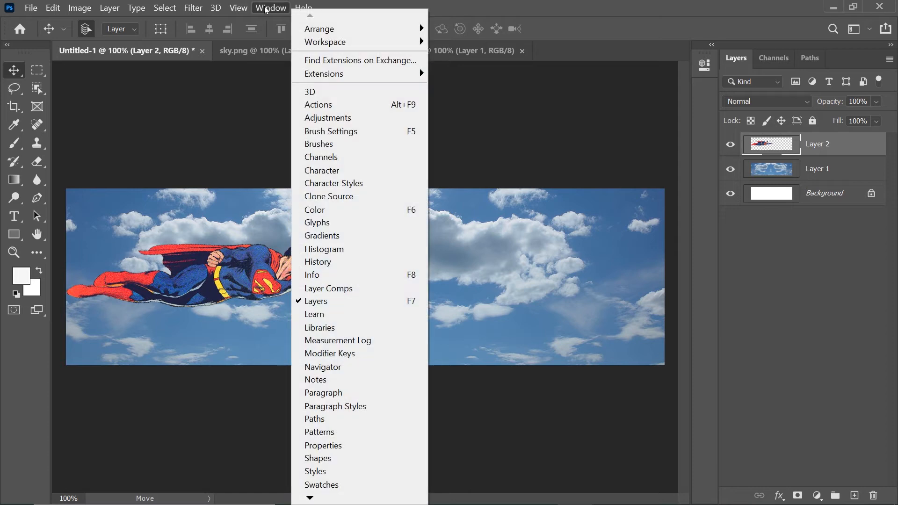
pyautogui.moveTo(312, 500)
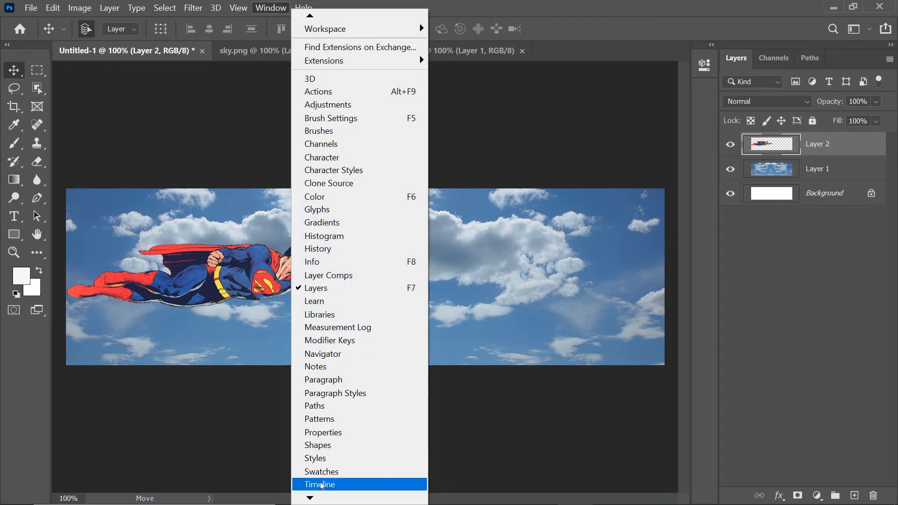
pyautogui.click(362, 485)
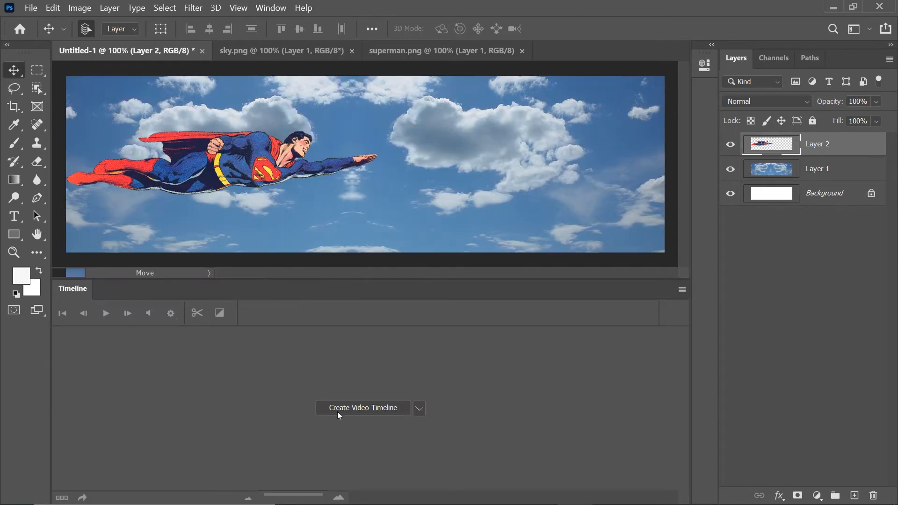
pyautogui.click(339, 411)
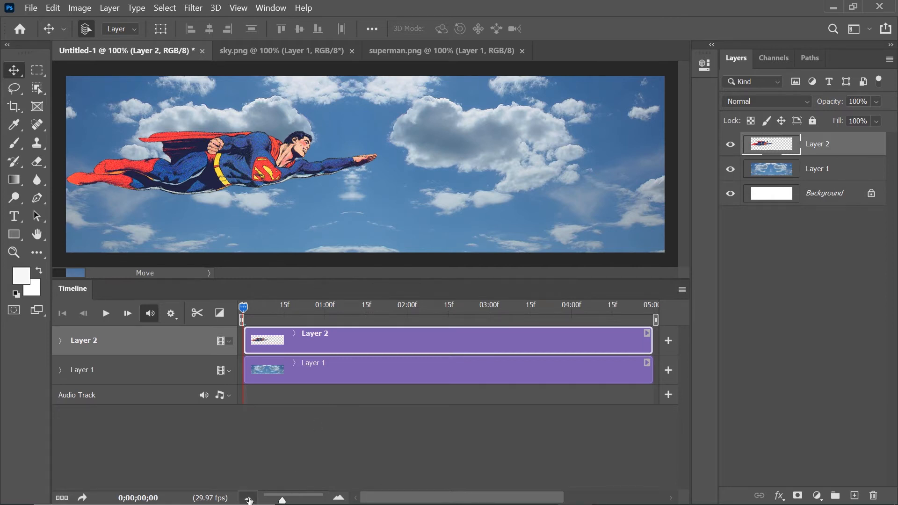
# - Extend the Layer 2 and Layer 1 clips on the timeline to slightly past 08:00f
pyautogui.click(248, 499)
pyautogui.click(248, 499)
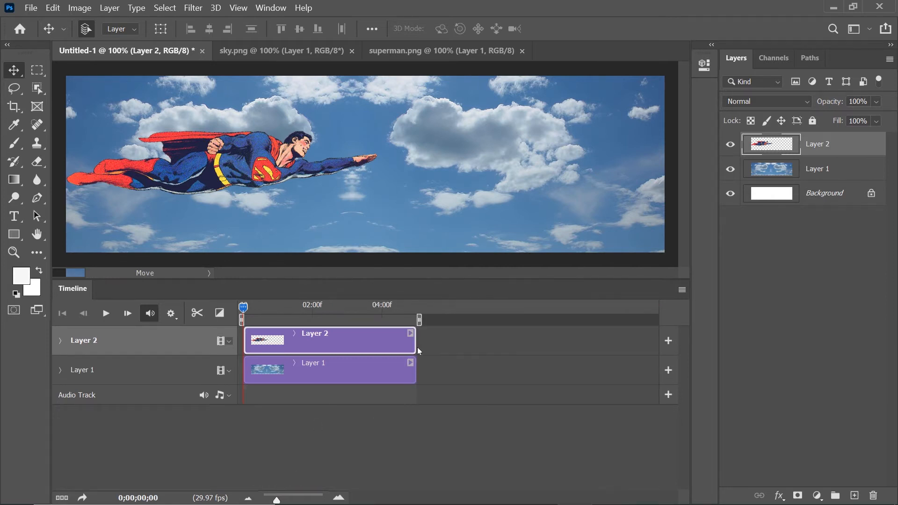
pyautogui.moveTo(417, 347); pyautogui.dragTo(529, 340)
pyautogui.moveTo(415, 370); pyautogui.dragTo(530, 374)
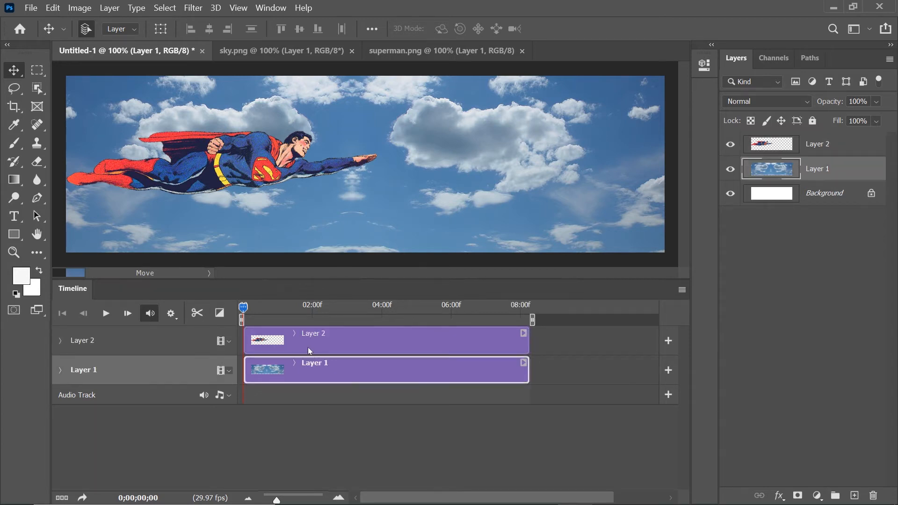
# - Keyframe Layer 2's position with the figure off the sky's left edge at the start and fully inside it at 0;00;00;29
pyautogui.click(60, 341)
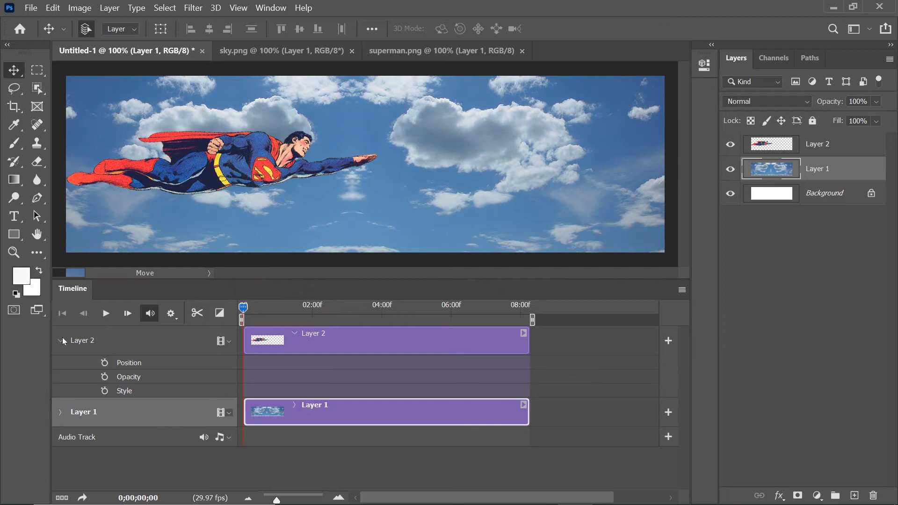
pyautogui.click(823, 143)
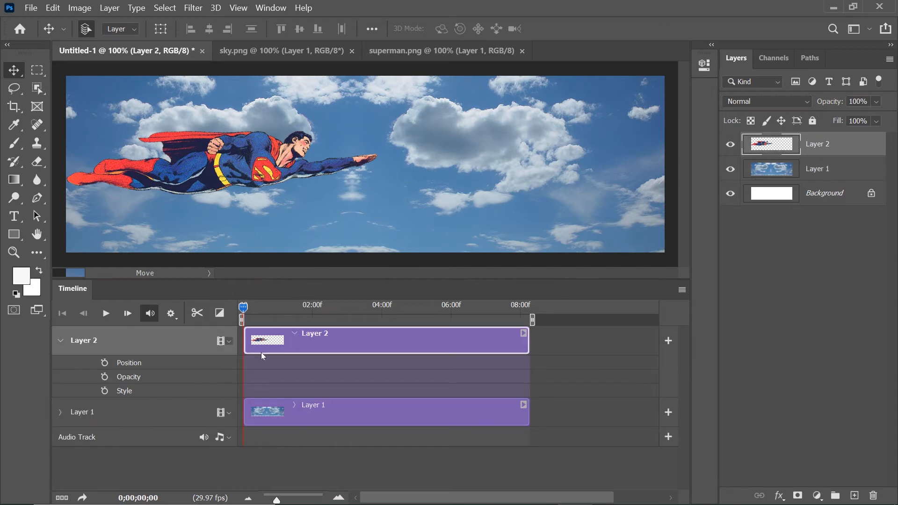
pyautogui.click(105, 363)
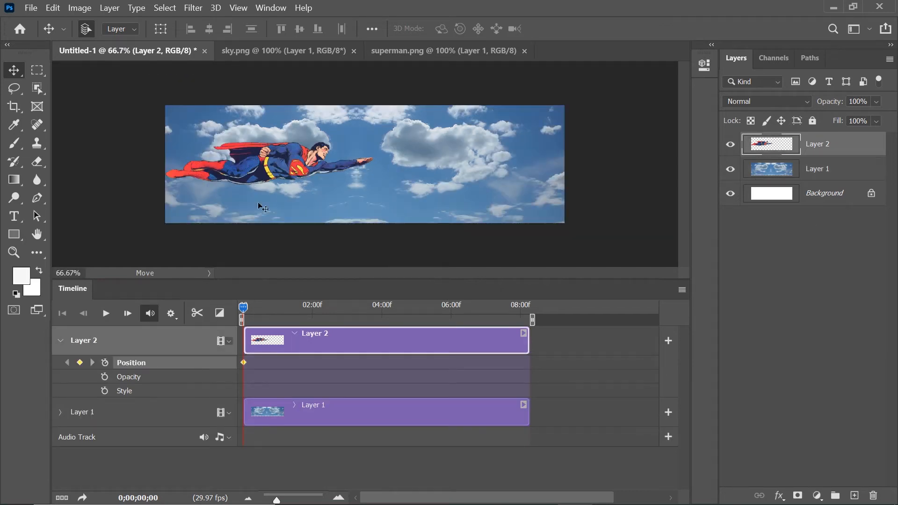
pyautogui.moveTo(234, 159); pyautogui.dragTo(87, 161)
pyautogui.click(339, 498)
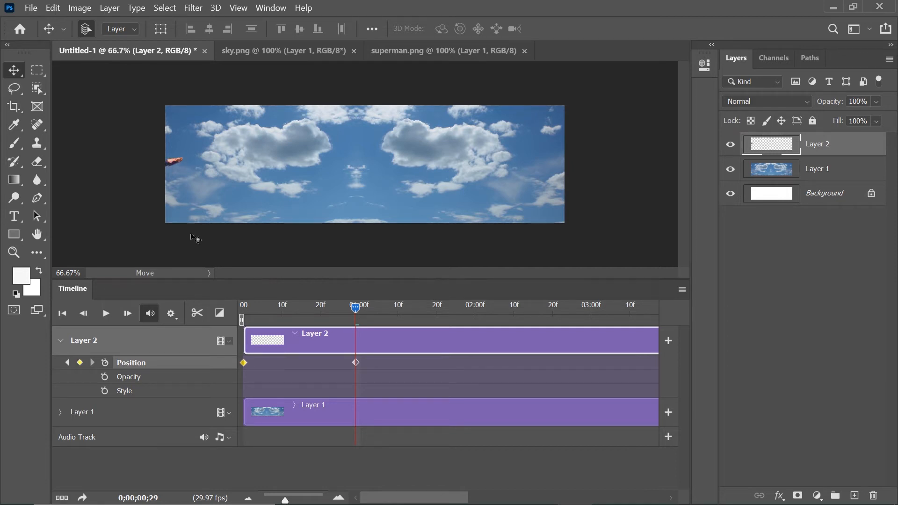
pyautogui.moveTo(179, 164); pyautogui.dragTo(367, 159)
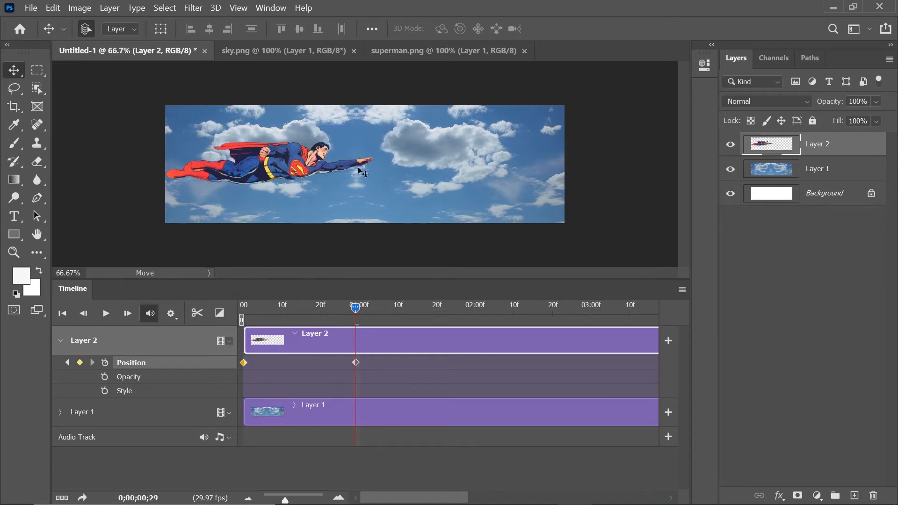
# - Keyframe Layer 2's position just inside the sky's right edge at 0;00;07;09 and beyond that edge at the clip's end
pyautogui.click(248, 498)
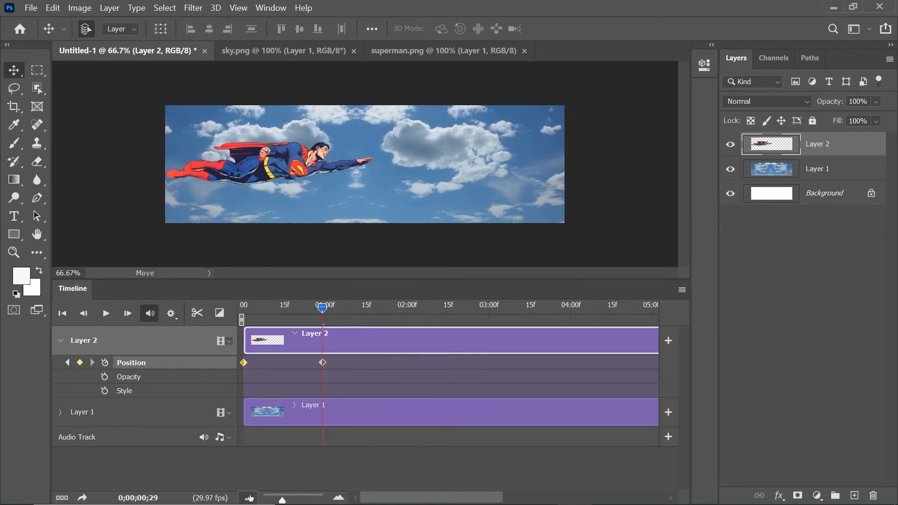
pyautogui.click(248, 499)
pyautogui.click(249, 498)
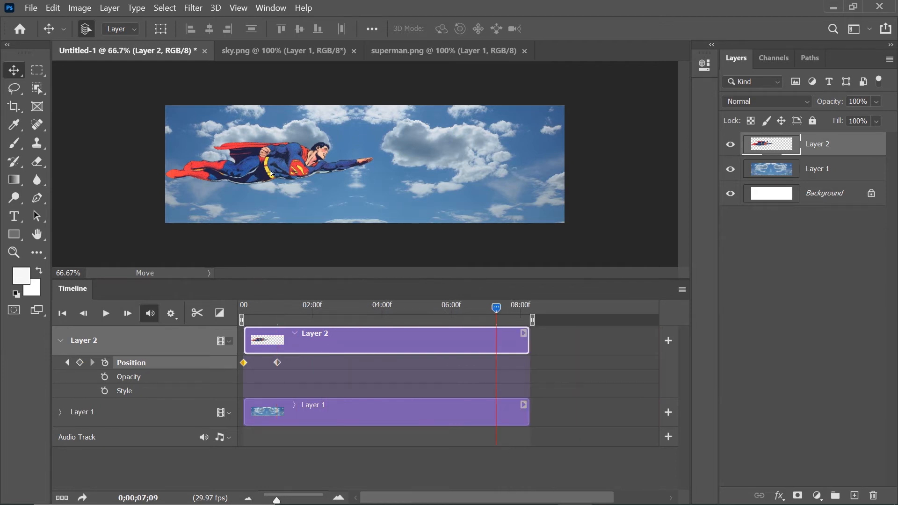
pyautogui.moveTo(272, 173); pyautogui.dragTo(650, 163)
# - Preview the figure's entrance and shift Layer 2's second position keyframe earlier, to about frame 14
pyautogui.moveTo(435, 322); pyautogui.dragTo(228, 340)
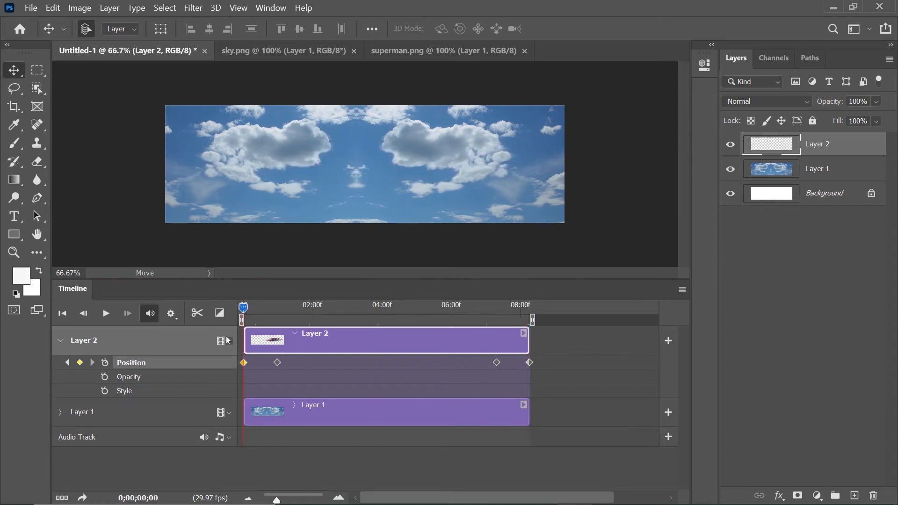
pyautogui.press('space')
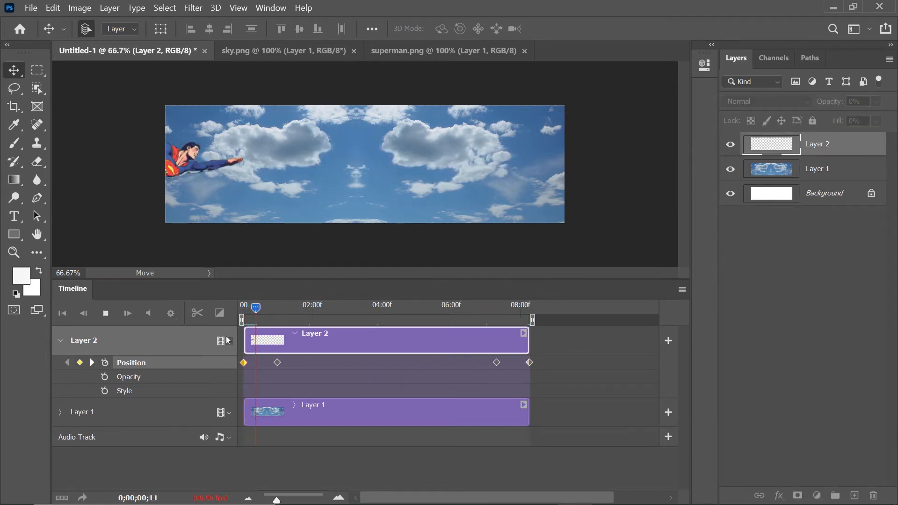
pyautogui.press('space')
pyautogui.moveTo(281, 362); pyautogui.dragTo(270, 363)
pyautogui.moveTo(266, 308); pyautogui.dragTo(237, 313)
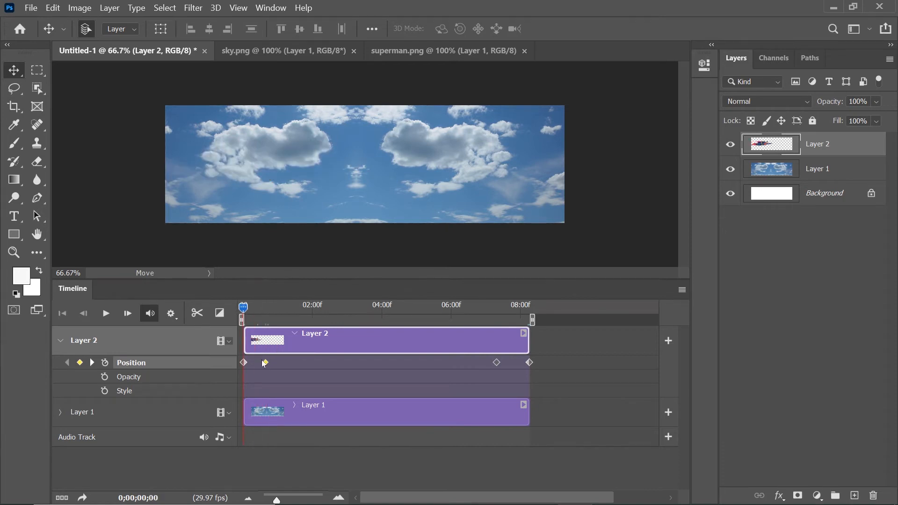
pyautogui.click(339, 498)
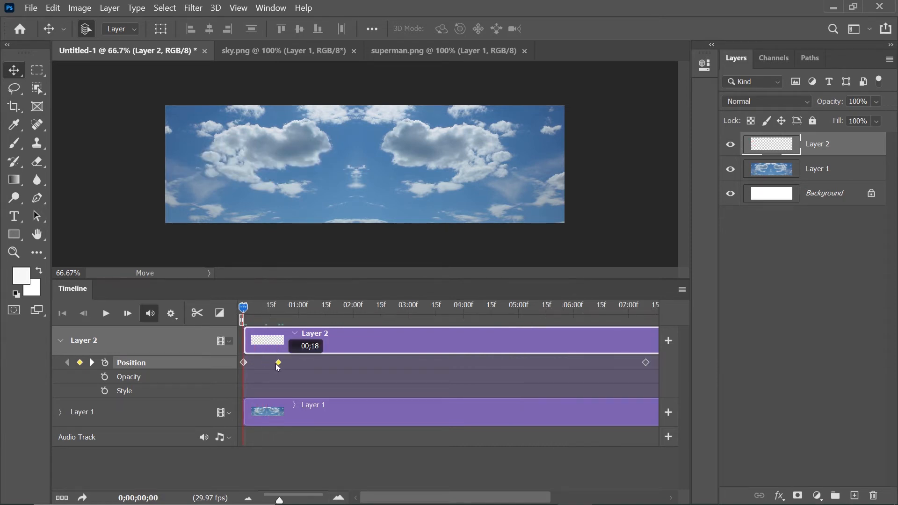
pyautogui.press('space')
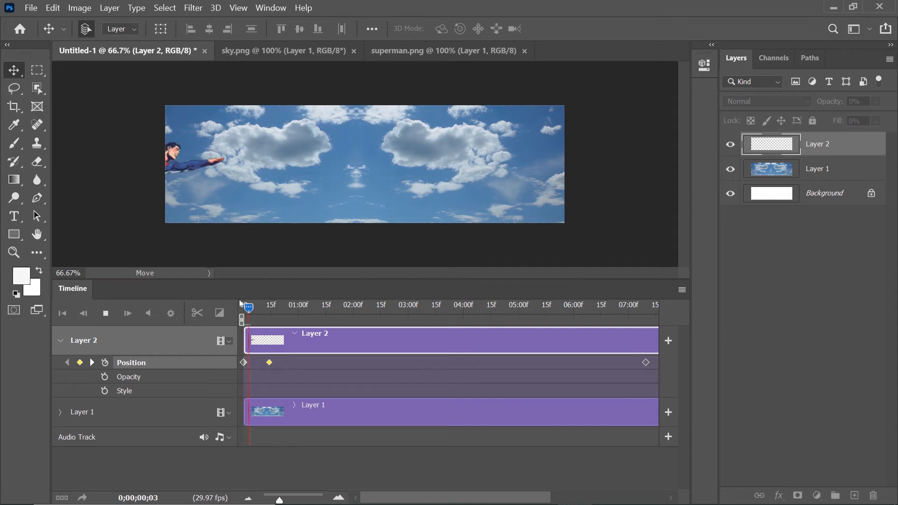
pyautogui.press('space')
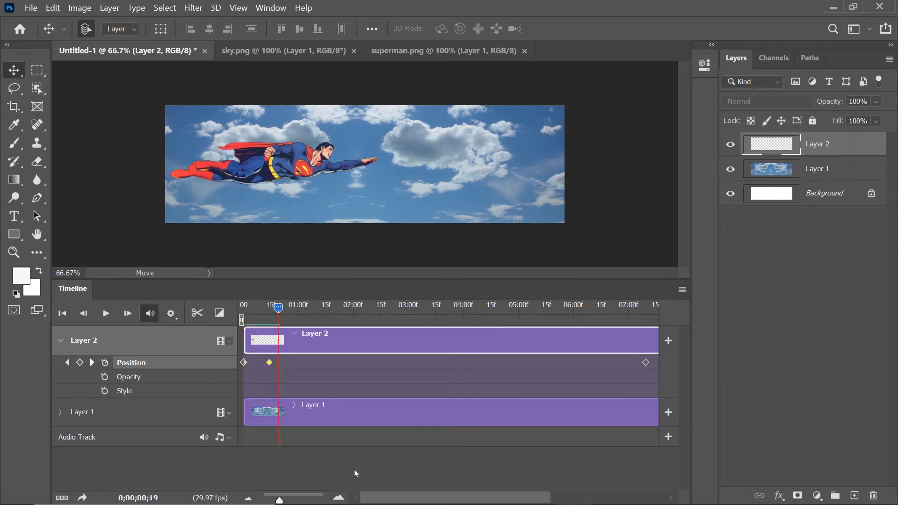
# - Shift Layer 2's third position keyframe to about 0;00;07;23 and preview the figure's exit
pyautogui.moveTo(383, 498); pyautogui.dragTo(442, 497)
pyautogui.click(506, 307)
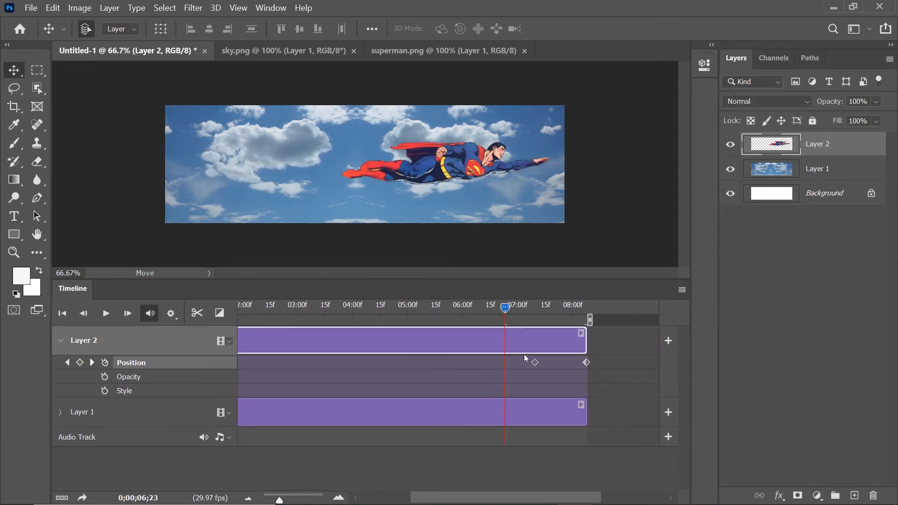
pyautogui.moveTo(538, 364); pyautogui.dragTo(559, 364)
pyautogui.moveTo(505, 309); pyautogui.dragTo(554, 307)
pyautogui.press('space')
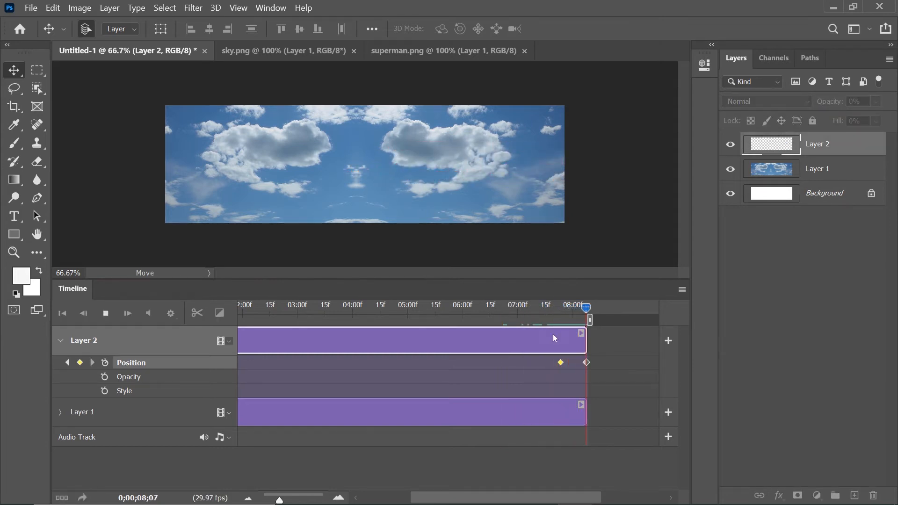
pyautogui.press('space')
# - Move Layer 2's second position keyframe to about 0;00;00;27 and its third to 0;00;07;14
pyautogui.moveTo(270, 363); pyautogui.dragTo(294, 365)
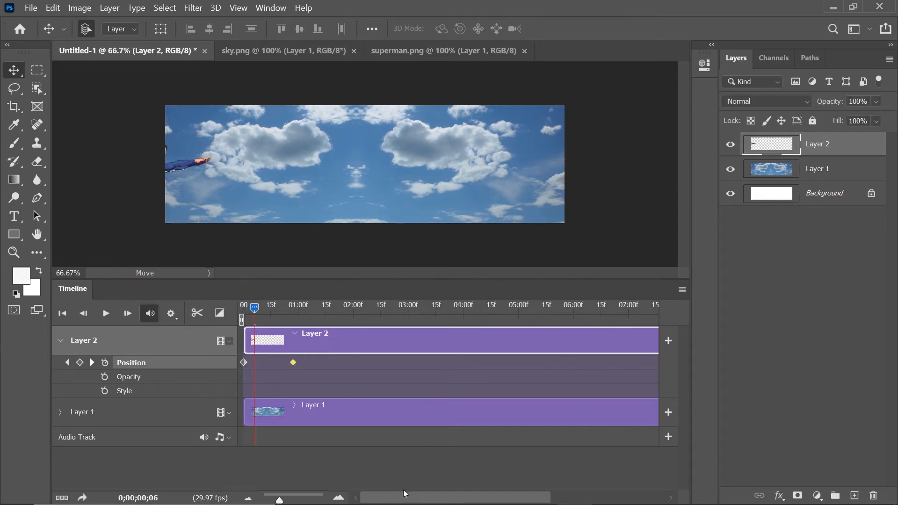
pyautogui.moveTo(404, 493); pyautogui.dragTo(450, 494)
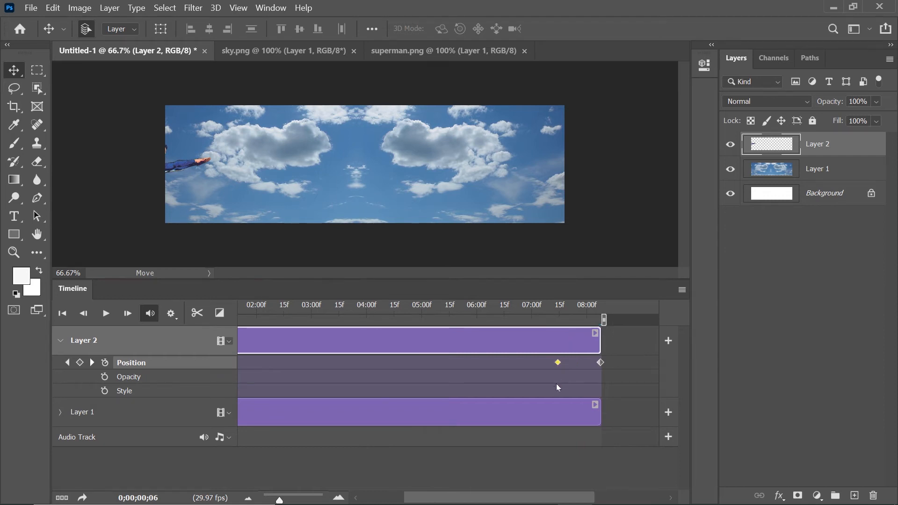
pyautogui.moveTo(450, 495); pyautogui.dragTo(405, 496)
# - Enable position keyframing for the Layer 1 sky, placing its first keyframe at 0;00;01;00
pyautogui.click(60, 412)
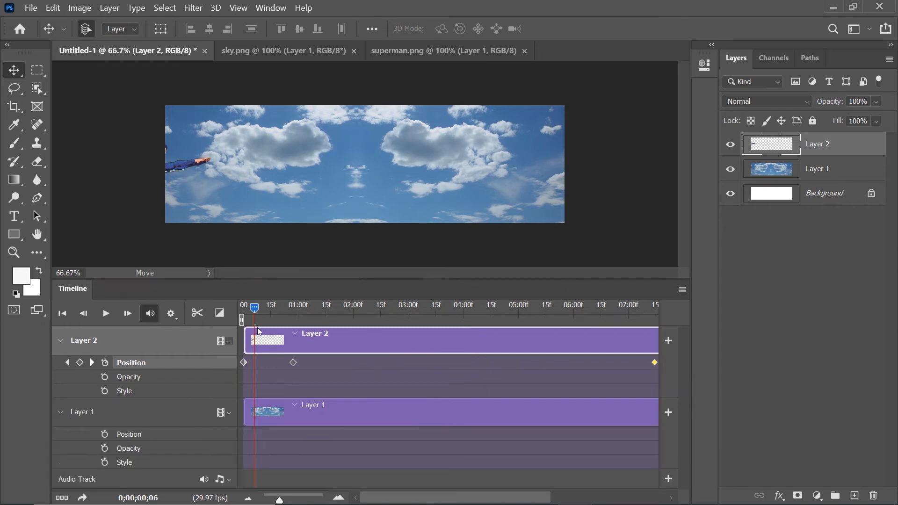
pyautogui.moveTo(258, 313); pyautogui.dragTo(278, 313)
pyautogui.moveTo(290, 314); pyautogui.dragTo(300, 315)
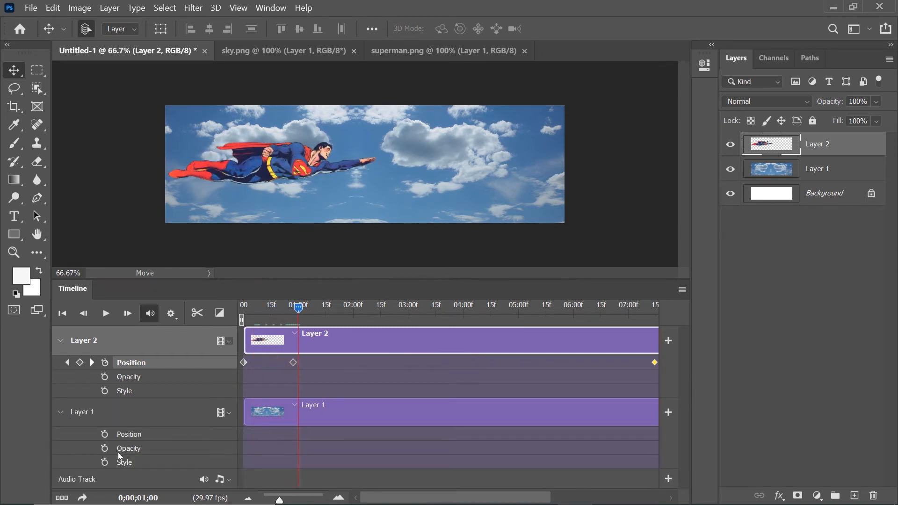
pyautogui.click(105, 434)
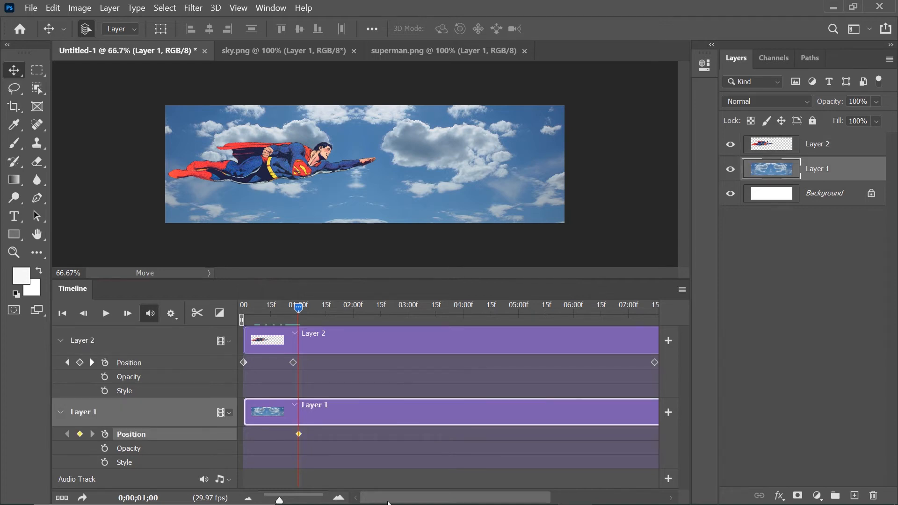
# - At 0;00;07;15, slide the Layer 1 sky far to the left, keeping it level, to set its second position keyframe
pyautogui.moveTo(387, 499); pyautogui.dragTo(443, 499)
pyautogui.click(531, 315)
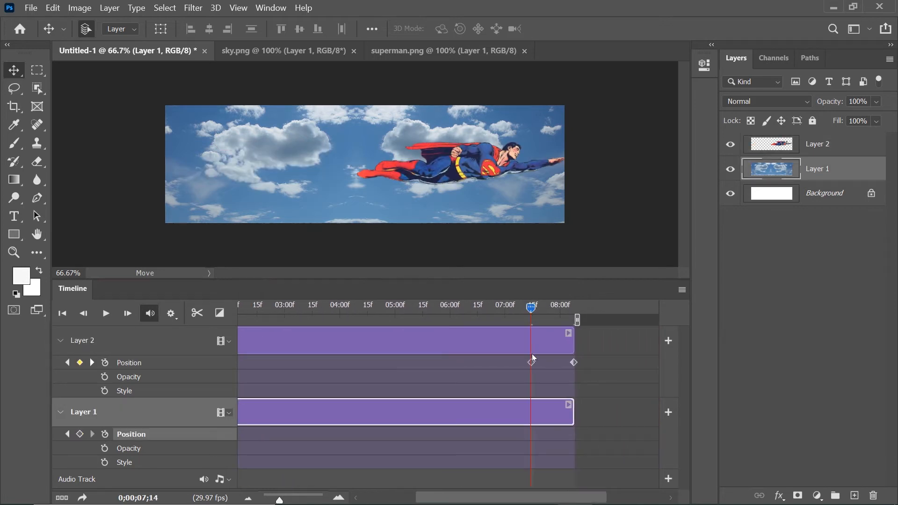
pyautogui.click(534, 311)
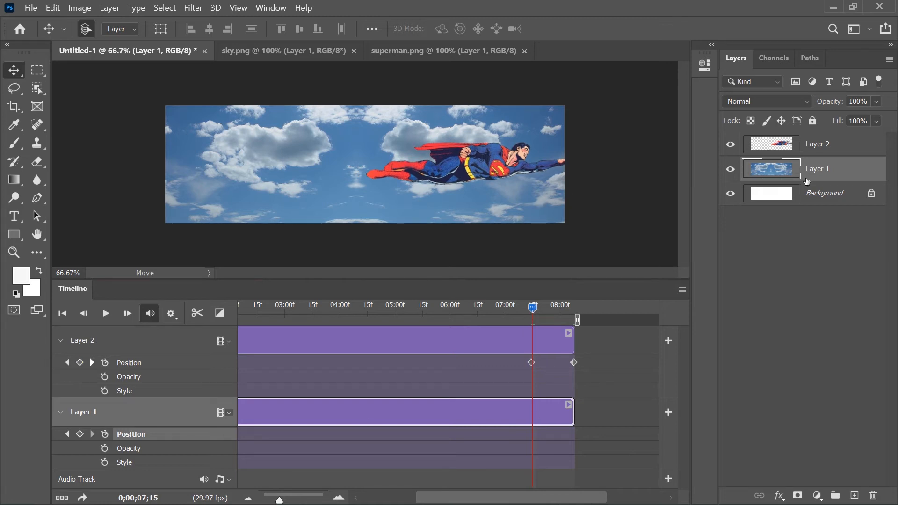
pyautogui.moveTo(547, 194); pyautogui.dragTo(157, 196)
pyautogui.moveTo(493, 210); pyautogui.dragTo(100, 201)
pyautogui.moveTo(541, 201); pyautogui.dragTo(315, 203)
pyautogui.moveTo(508, 198); pyautogui.dragTo(246, 199)
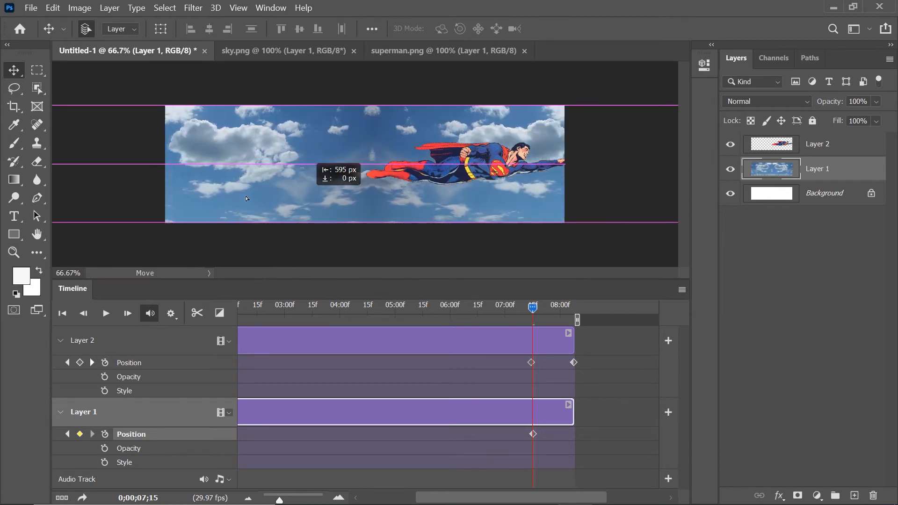
pyautogui.moveTo(468, 218); pyautogui.dragTo(449, 207)
pyautogui.moveTo(147, 207); pyautogui.dragTo(112, 207)
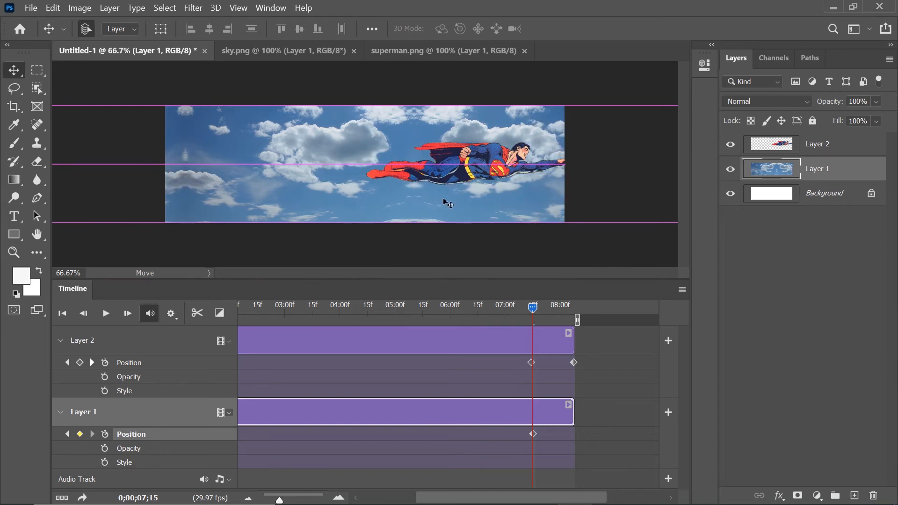
pyautogui.moveTo(410, 199); pyautogui.dragTo(341, 199)
pyautogui.moveTo(180, 199); pyautogui.dragTo(179, 199)
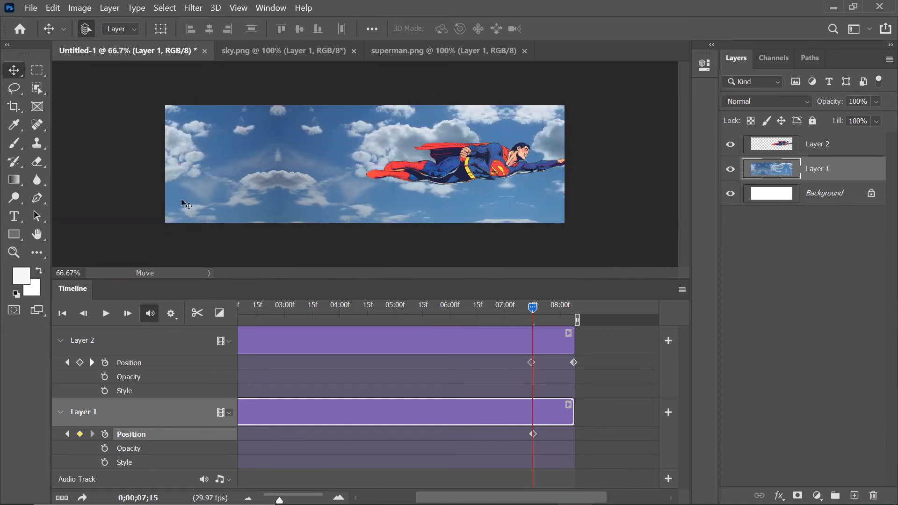
# - Preview the combined figure and sky animation from the start and again near the figure's exit
pyautogui.click(249, 498)
pyautogui.click(248, 498)
pyautogui.click(236, 305)
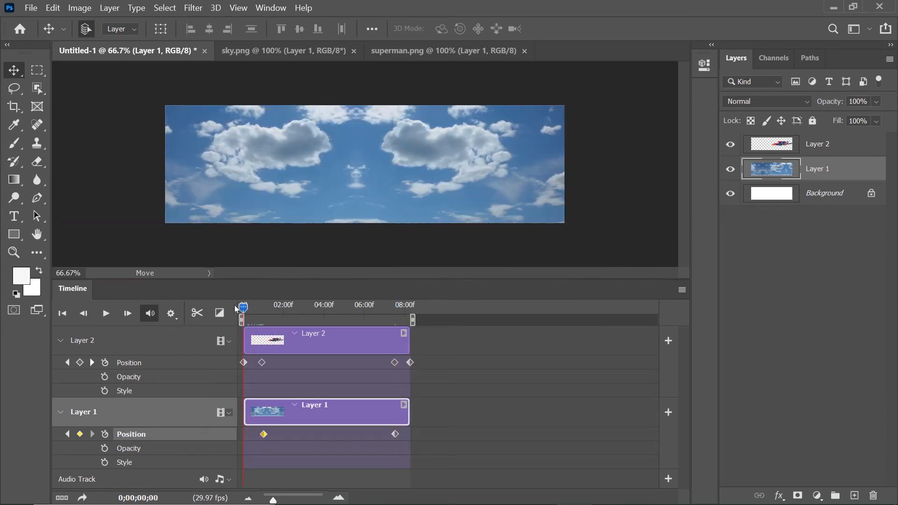
pyautogui.press('space')
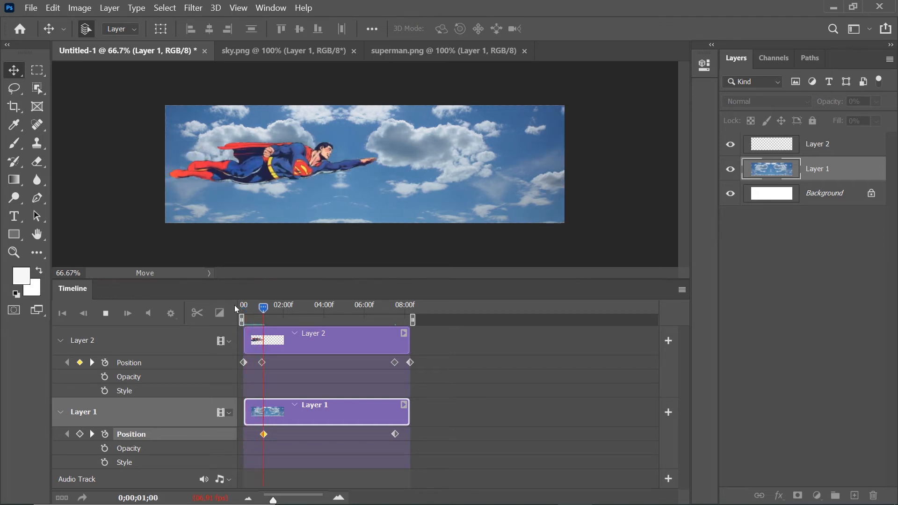
pyautogui.press('space')
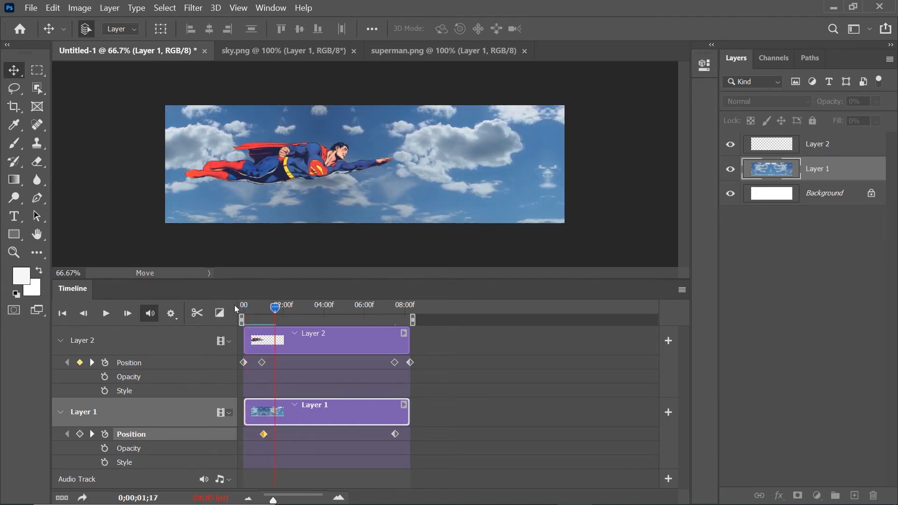
pyautogui.moveTo(272, 308); pyautogui.dragTo(388, 318)
pyautogui.press('space')
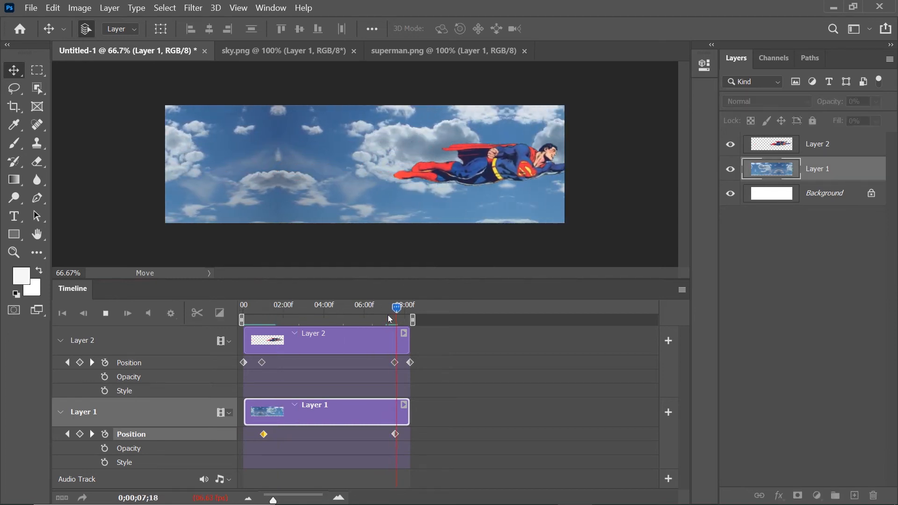
# - Stop the preview, move the playhead back to 0;00;06;08 and collapse the Layer 2 and Layer 1 timeline tracks
pyautogui.press('space')
pyautogui.moveTo(396, 315); pyautogui.dragTo(369, 309)
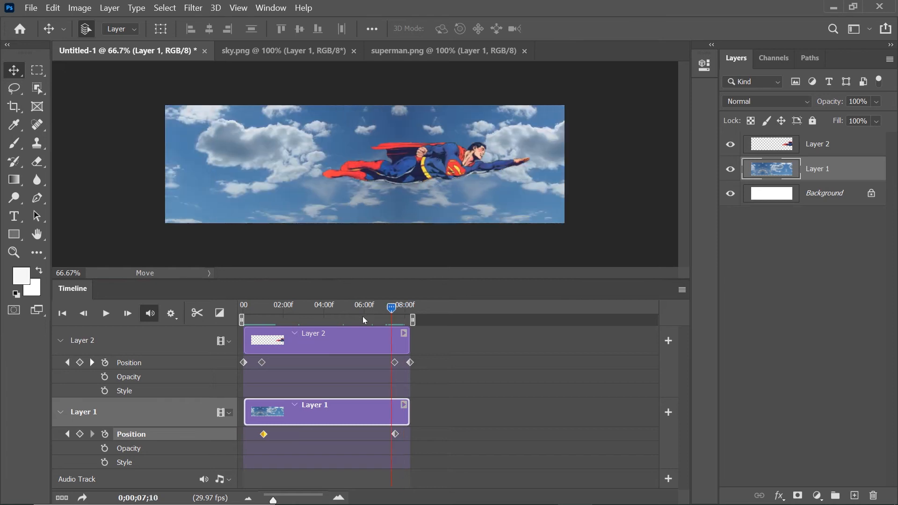
pyautogui.click(60, 340)
pyautogui.click(61, 370)
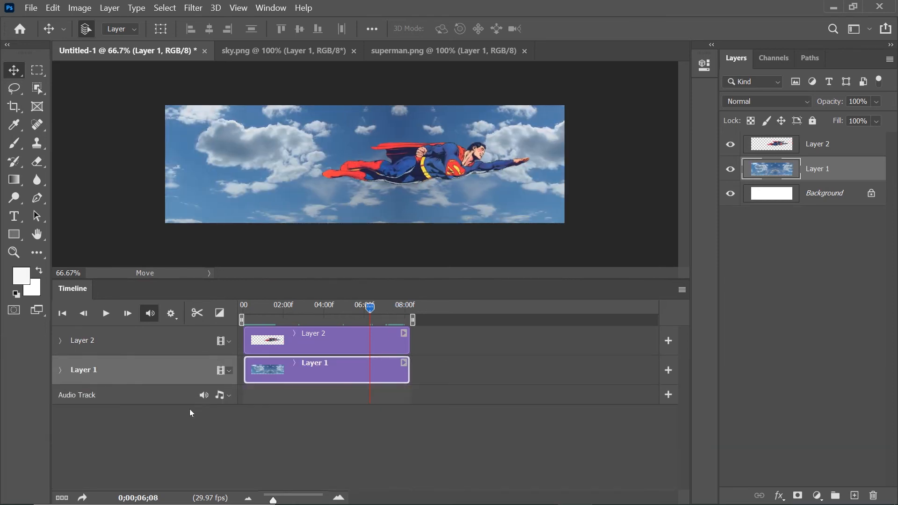
# - Add a new layer above Layer 2 and fill the entire canvas area with white (ffffff), then deselect
pyautogui.click(875, 149)
pyautogui.click(855, 495)
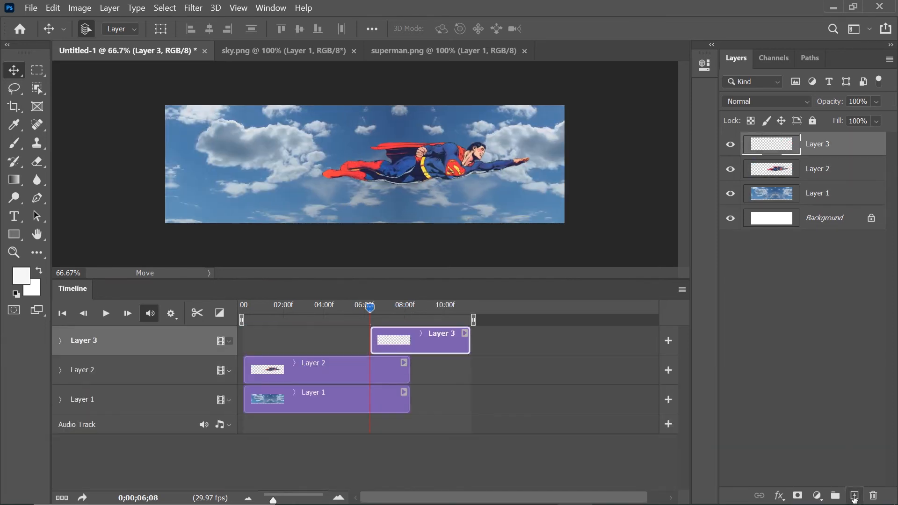
pyautogui.click(37, 70)
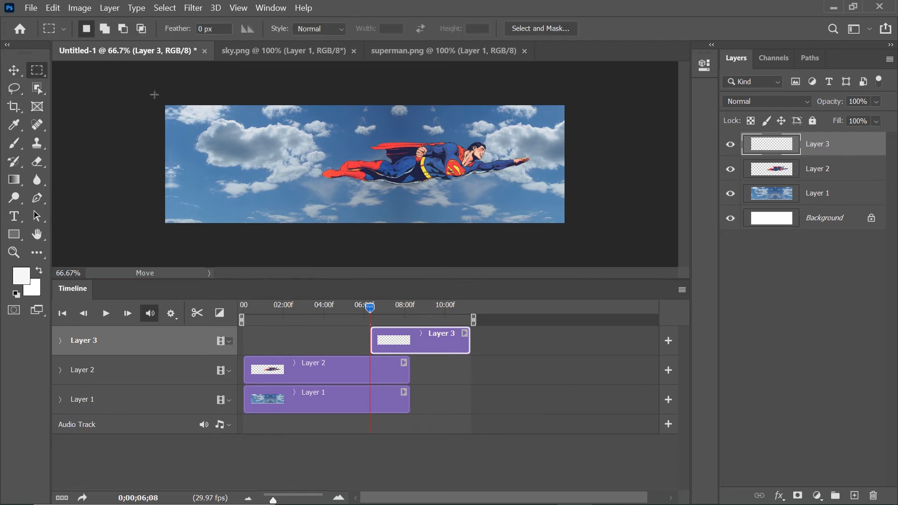
pyautogui.moveTo(154, 94); pyautogui.dragTo(560, 267)
pyautogui.click(21, 276)
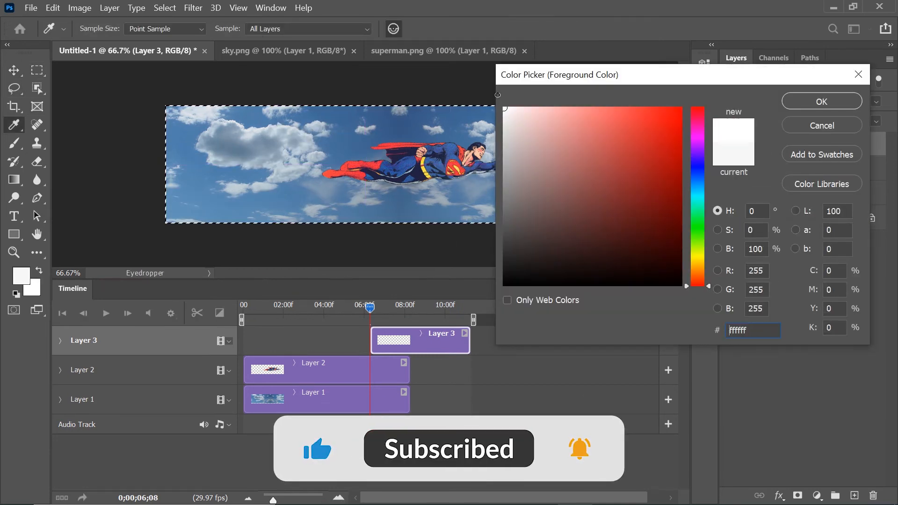
pyautogui.click(822, 101)
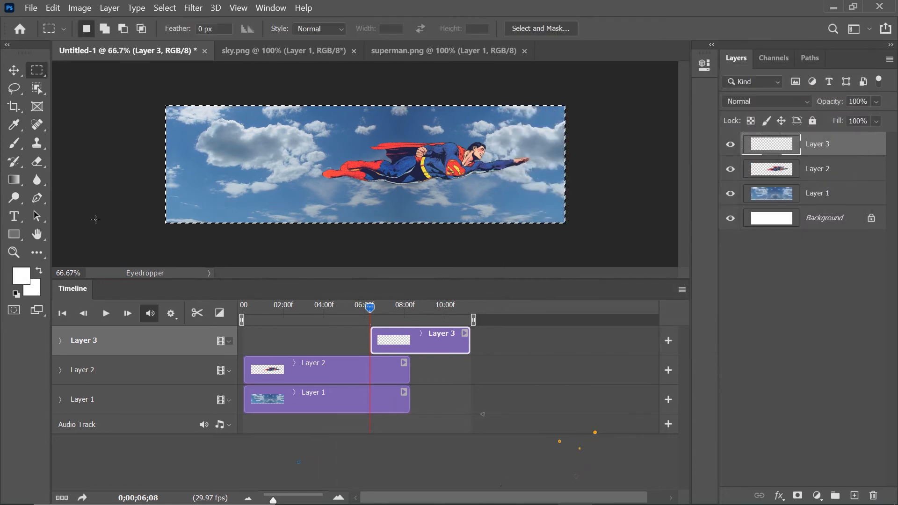
pyautogui.hotkey('alt', 'BackSpace')
pyautogui.hotkey('ctrl', 'd')
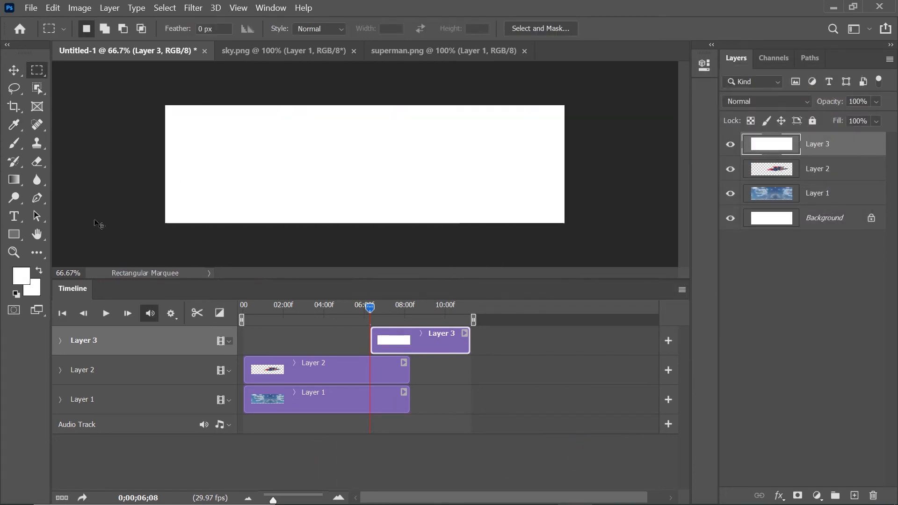
# - Move the white Layer 3 clip to the start of the timeline and shorten it to end at about 0;00;03;15
pyautogui.click(14, 70)
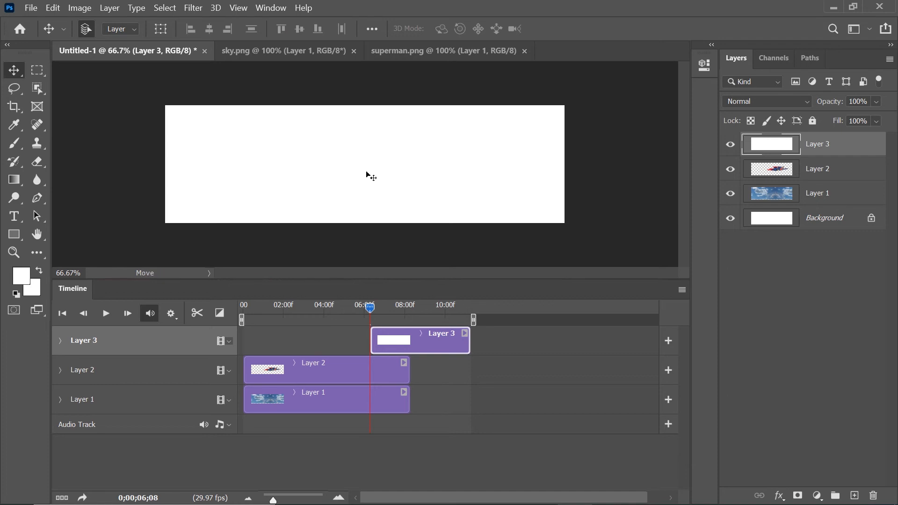
pyautogui.moveTo(425, 341); pyautogui.dragTo(297, 340)
pyautogui.click(340, 498)
pyautogui.click(340, 499)
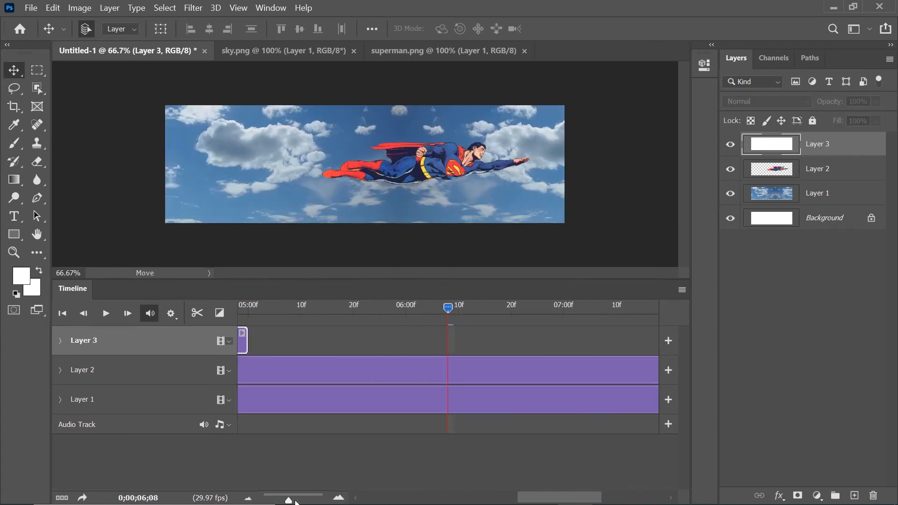
pyautogui.moveTo(586, 498); pyautogui.dragTo(534, 499)
pyautogui.moveTo(561, 347); pyautogui.dragTo(331, 344)
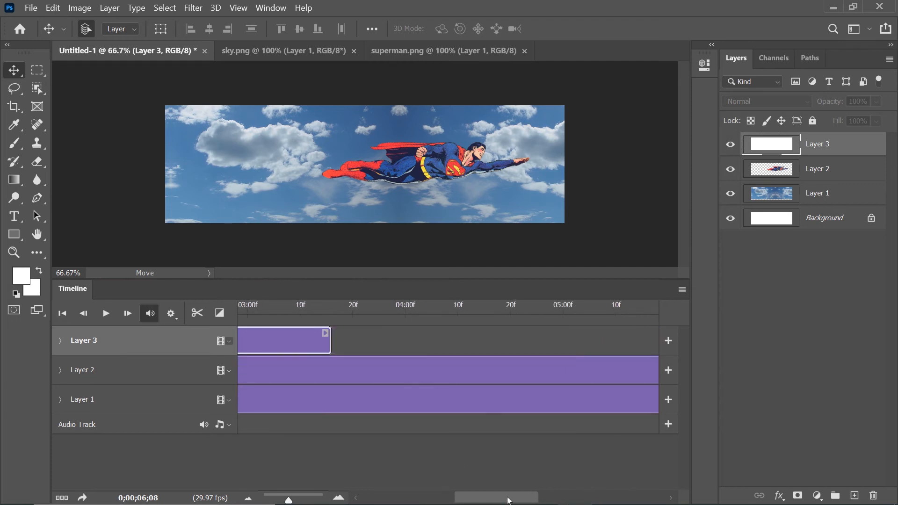
# - At 0;00;00;13, enable opacity keyframing for Layer 3 and set its first keyframe to 0% opacity
pyautogui.moveTo(508, 498); pyautogui.dragTo(391, 499)
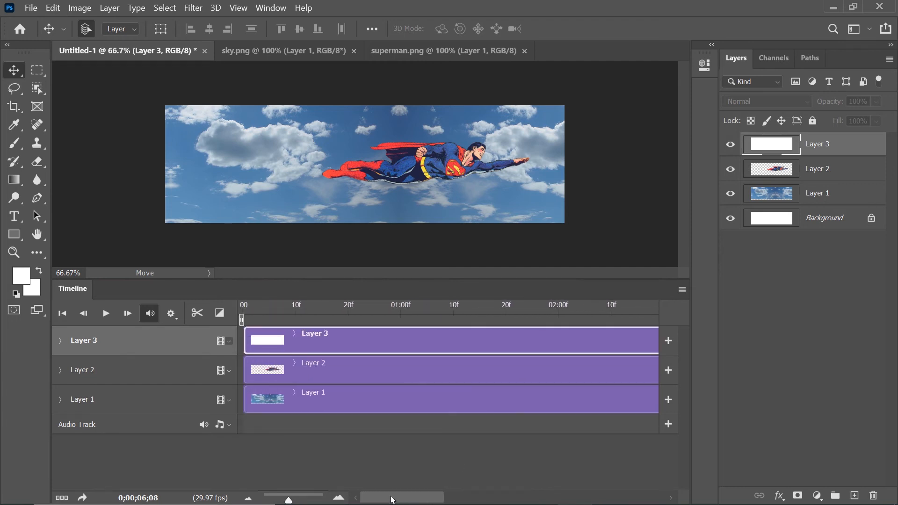
pyautogui.click(313, 311)
pyautogui.click(61, 339)
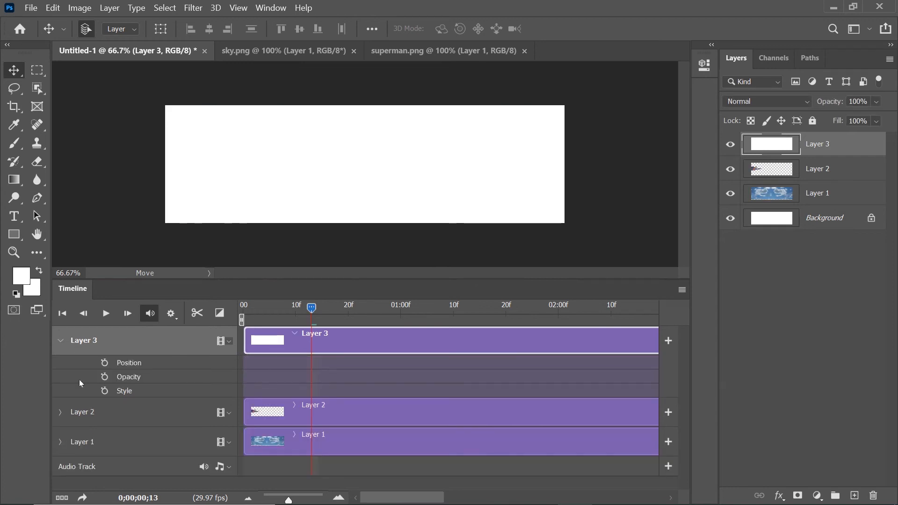
pyautogui.click(105, 377)
pyautogui.click(876, 101)
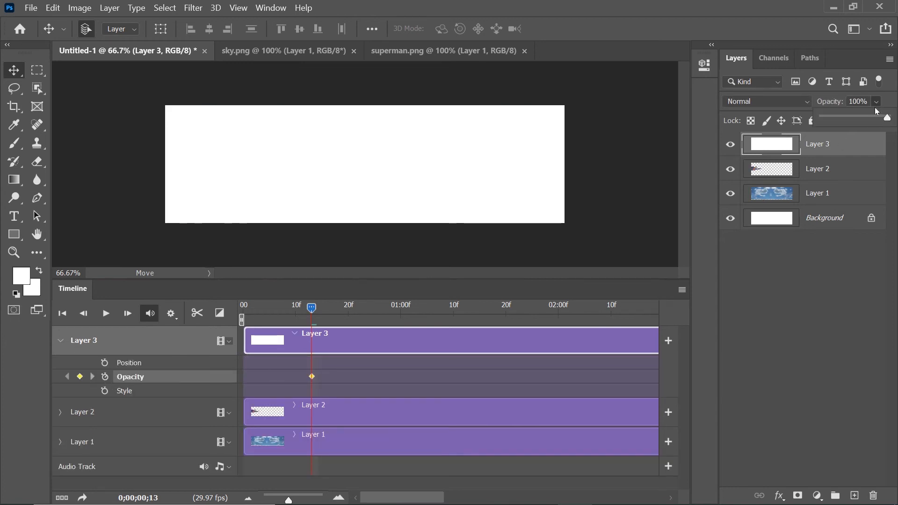
pyautogui.moveTo(887, 118); pyautogui.dragTo(533, 260)
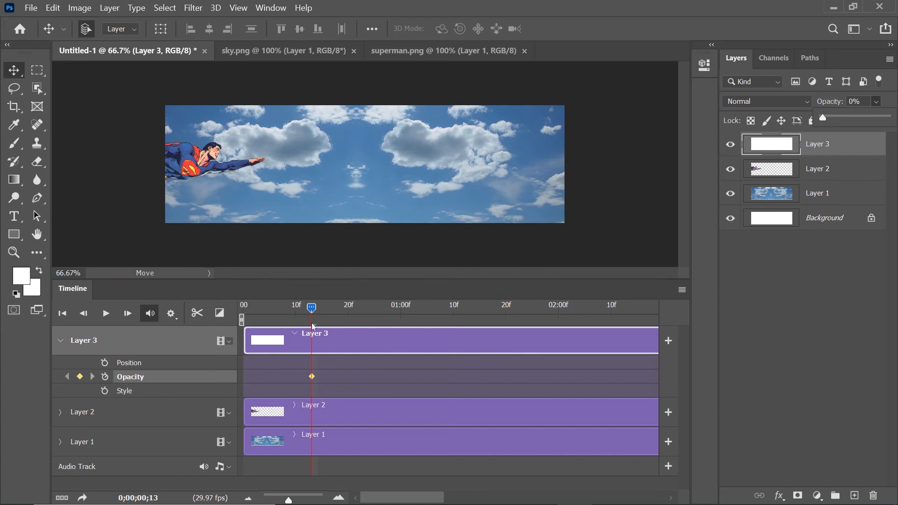
# - Add Layer 3 opacity keyframes of 25% at 0;00;00;14 and 0% at 0;00;00;15
pyautogui.moveTo(313, 310); pyautogui.dragTo(316, 308)
pyautogui.click(876, 102)
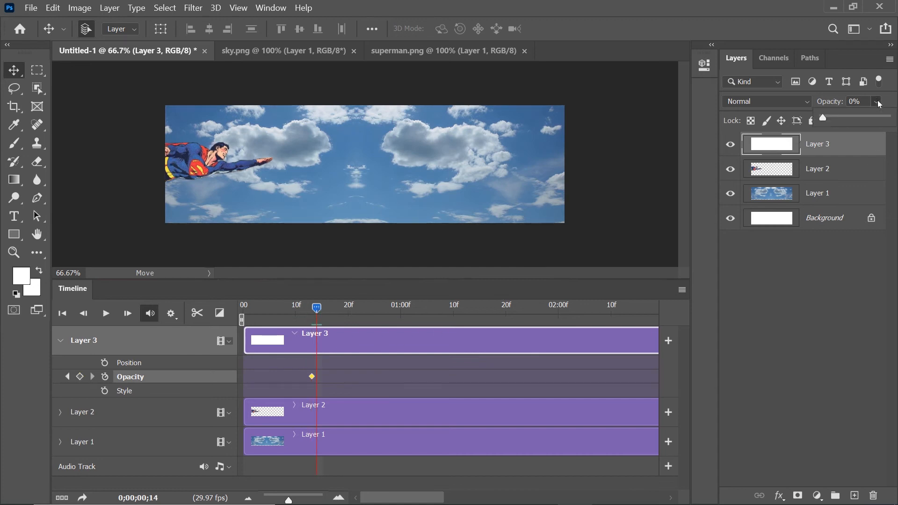
pyautogui.click(849, 102)
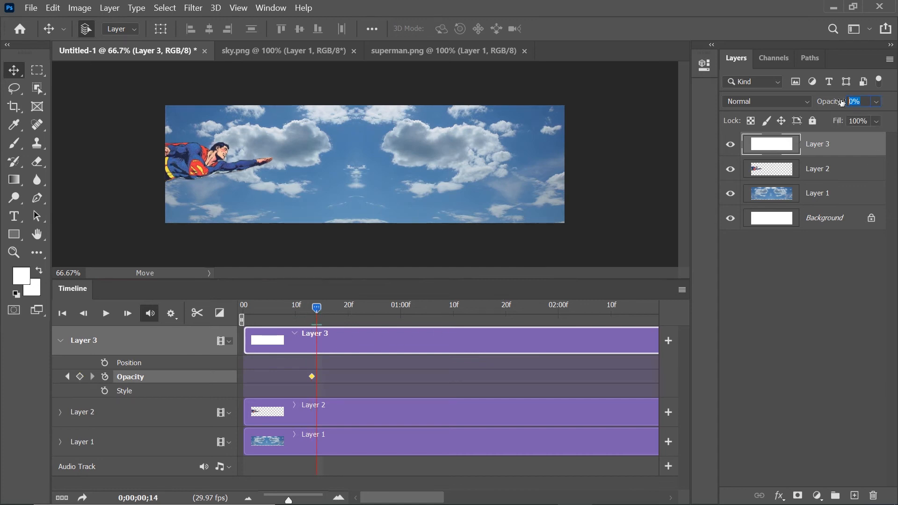
pyautogui.write('25')
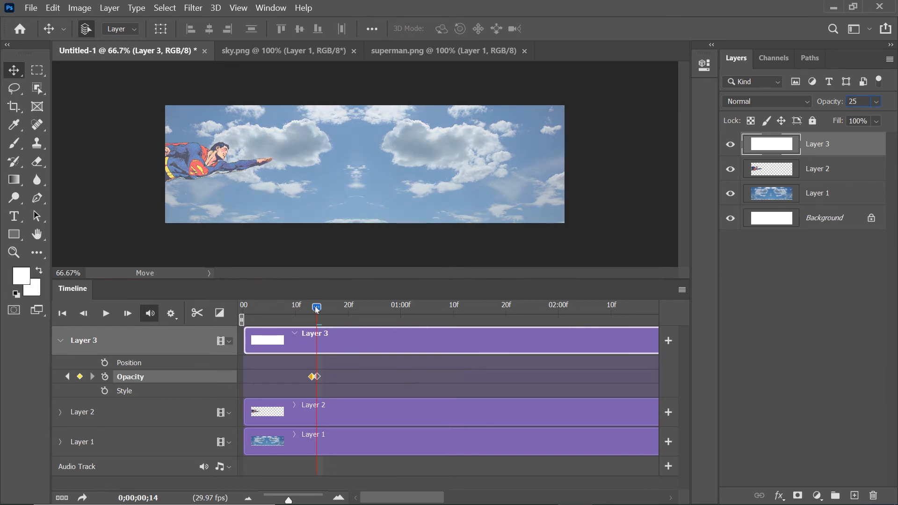
pyautogui.press('Return')
pyautogui.moveTo(316, 308); pyautogui.dragTo(326, 307)
pyautogui.click(875, 102)
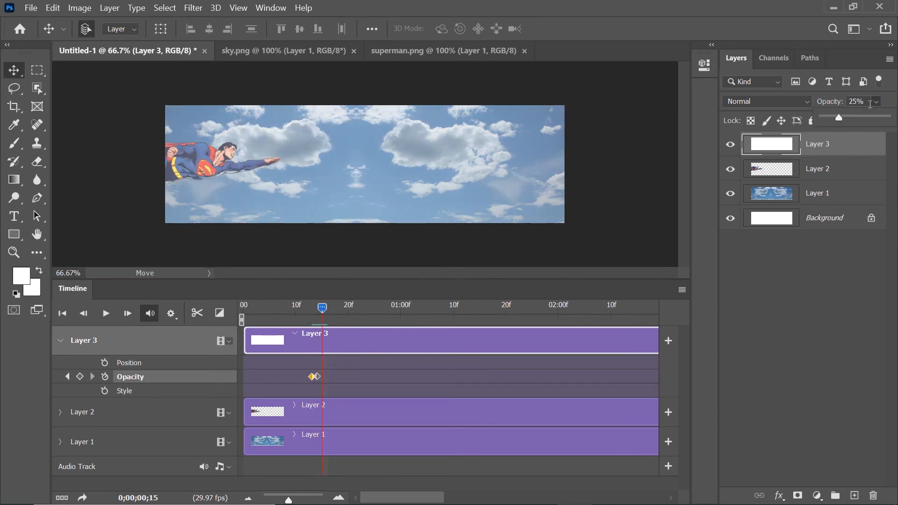
pyautogui.moveTo(840, 119); pyautogui.dragTo(823, 120)
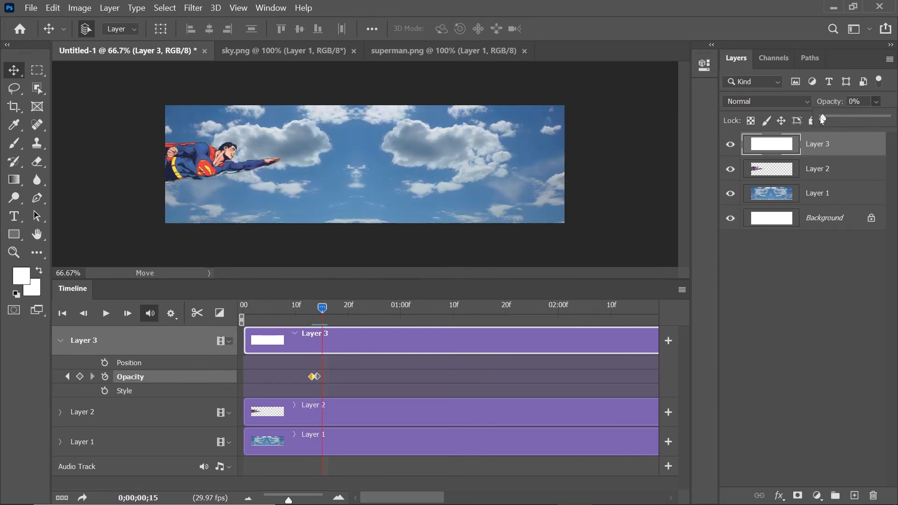
# - Add Layer 3 opacity keyframes of 60% at 0;00;00;17 and 0% at 0;00;00;18
pyautogui.click(326, 311)
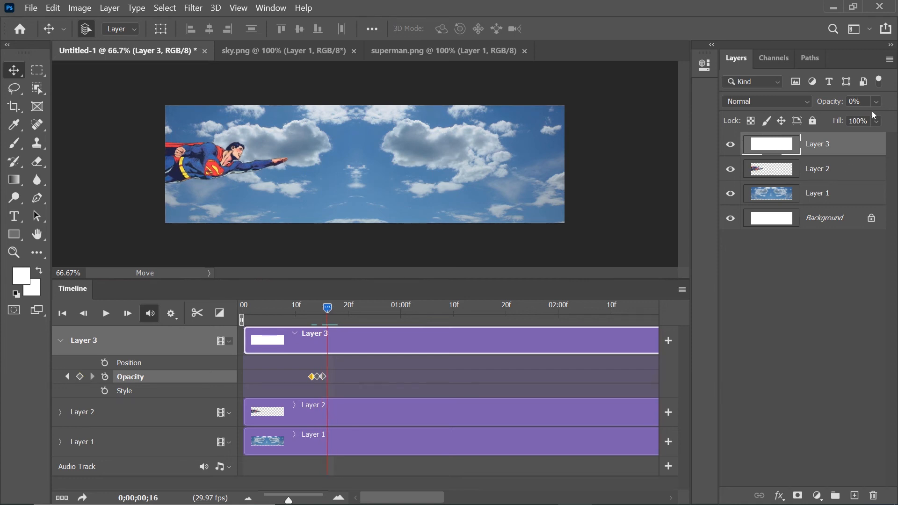
pyautogui.click(331, 313)
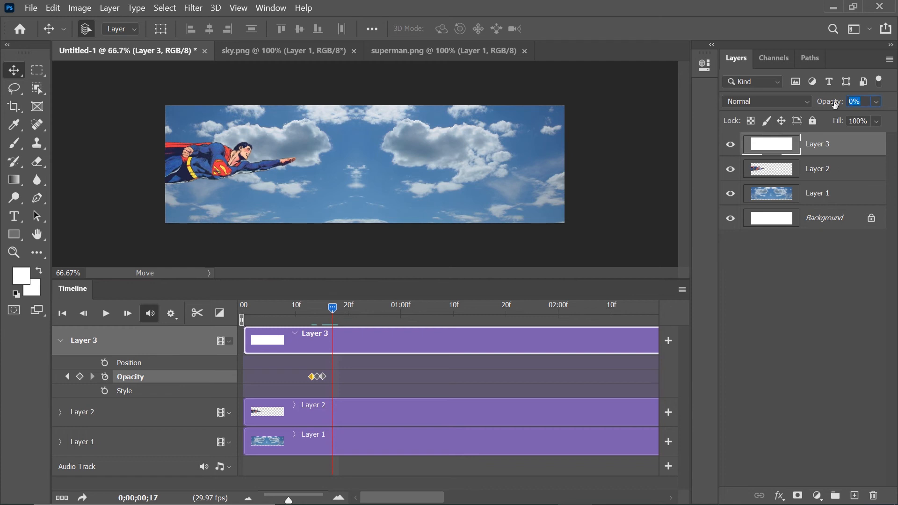
pyautogui.write('60')
pyautogui.press('Return')
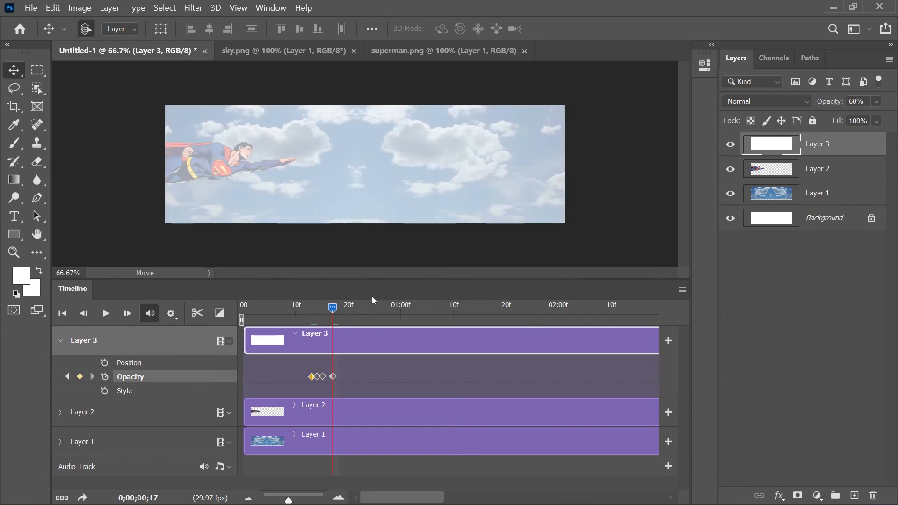
pyautogui.moveTo(333, 314); pyautogui.dragTo(339, 314)
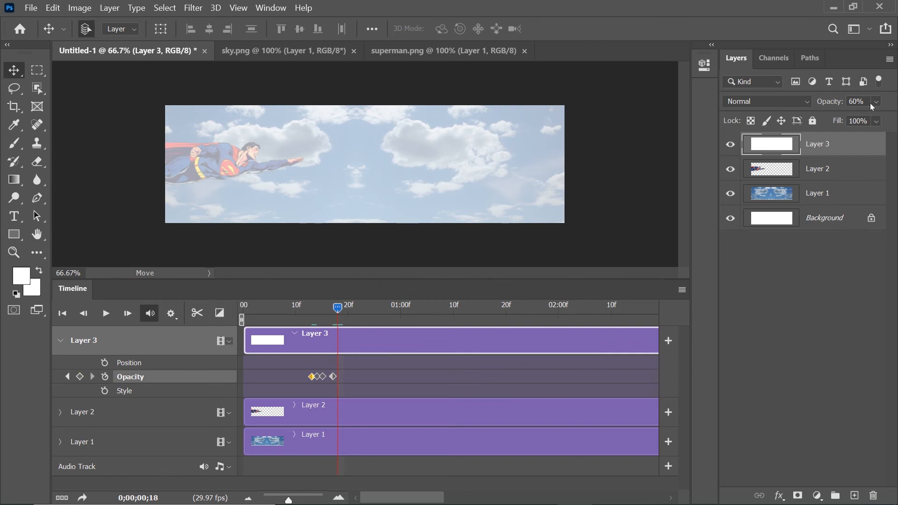
pyautogui.write('0')
pyautogui.press('Return')
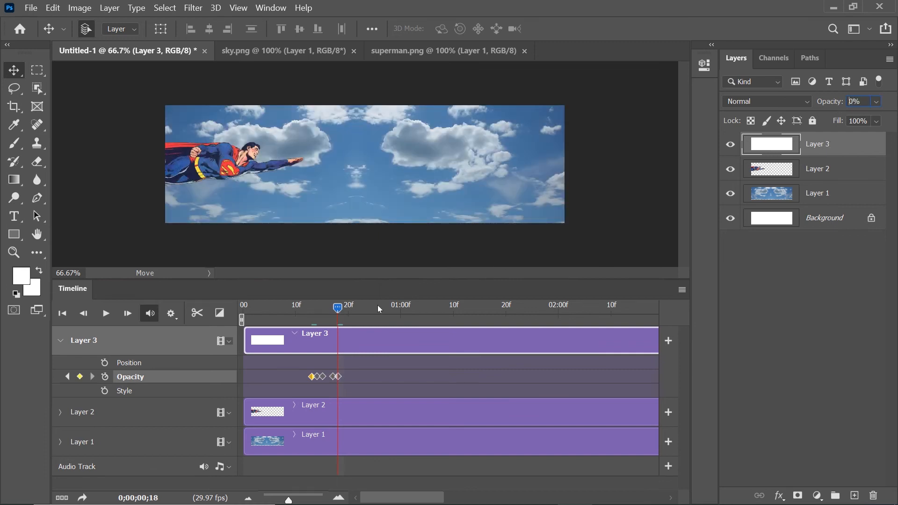
# - Preview the white flash from just before Layer 3's first opacity keyframe
pyautogui.moveTo(338, 308); pyautogui.dragTo(300, 313)
pyautogui.press('space')
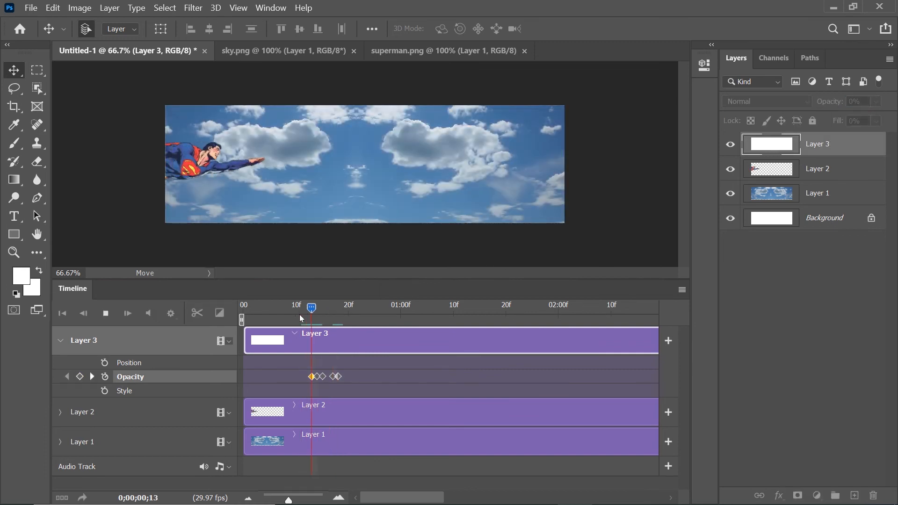
pyautogui.press('space')
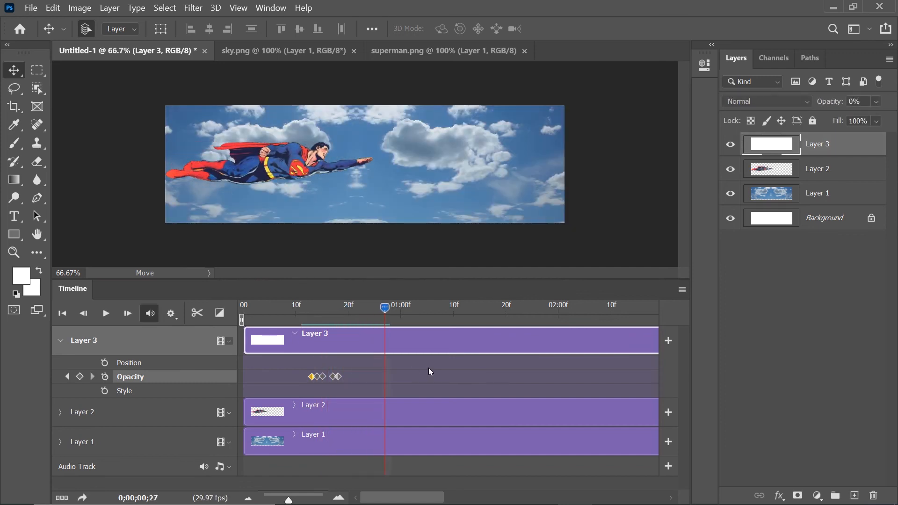
# - Trim the end of the Layer 3 clip to 0;00;00;27 and play back the flash again
pyautogui.click(248, 498)
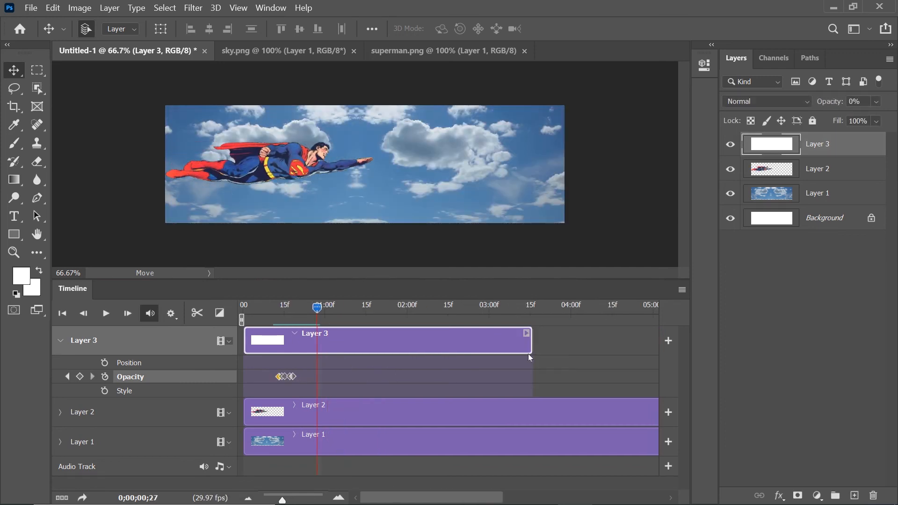
pyautogui.moveTo(530, 357); pyautogui.dragTo(316, 355)
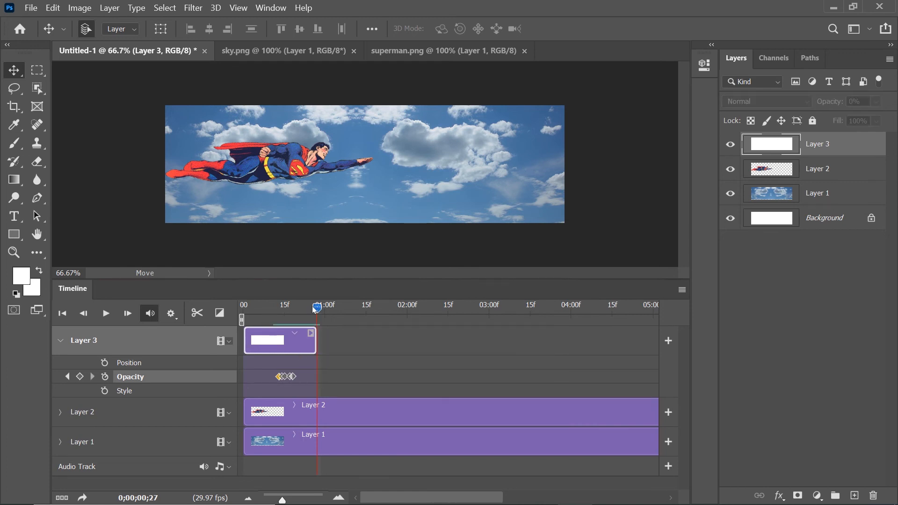
pyautogui.click(265, 310)
pyautogui.press('space')
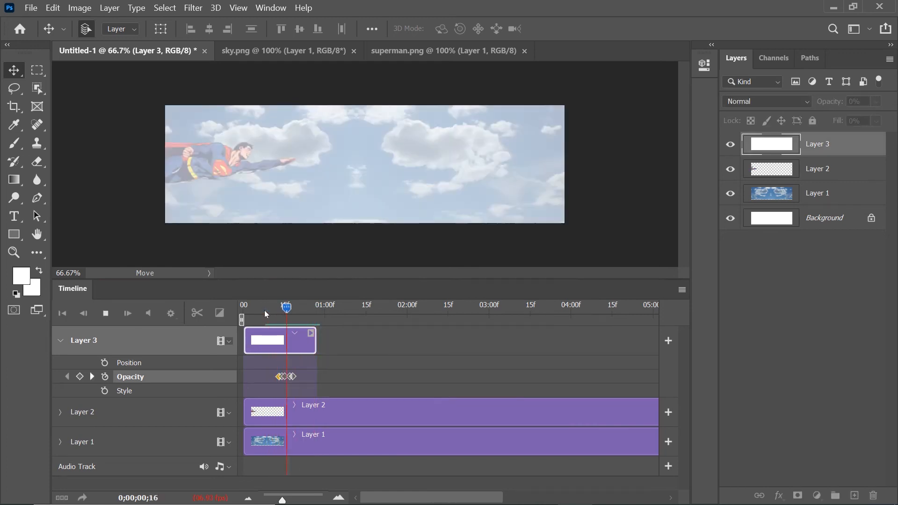
pyautogui.press('space')
# - Select all of Layer 3's opacity keyframes and trim the start of its clip to about 0;00;00;05
pyautogui.moveTo(330, 368); pyautogui.dragTo(282, 380)
pyautogui.rightClick(281, 380)
pyautogui.click(303, 394)
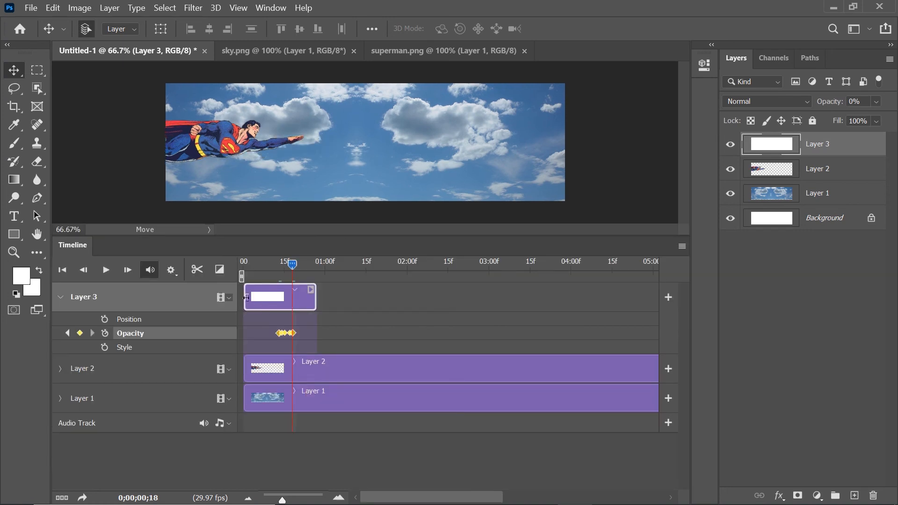
pyautogui.moveTo(248, 297); pyautogui.dragTo(260, 299)
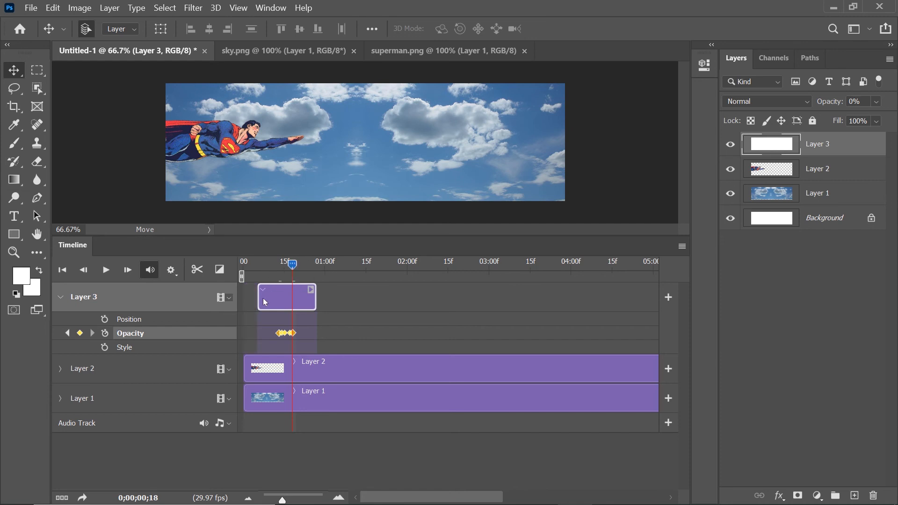
# - Collapse the Layer 3 track and duplicate the white flash layer twice
pyautogui.click(60, 298)
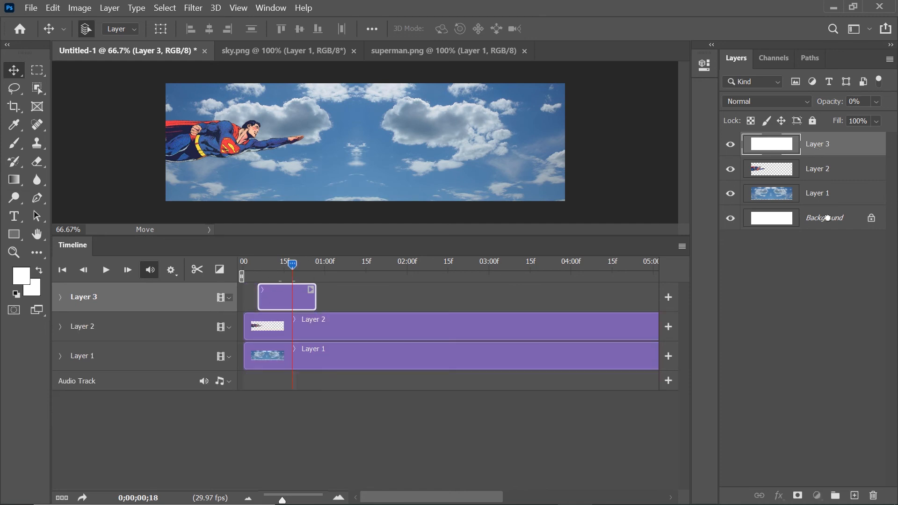
pyautogui.moveTo(827, 218); pyautogui.dragTo(854, 495)
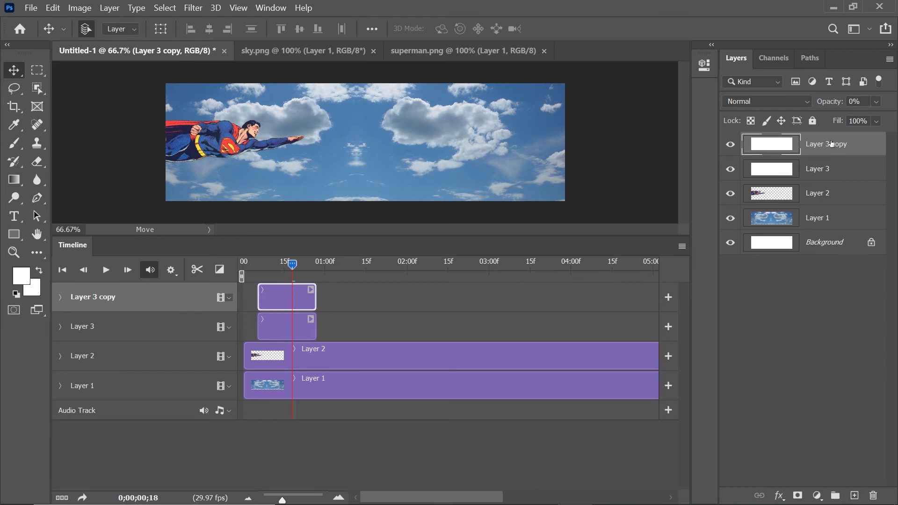
pyautogui.moveTo(831, 144); pyautogui.dragTo(852, 493)
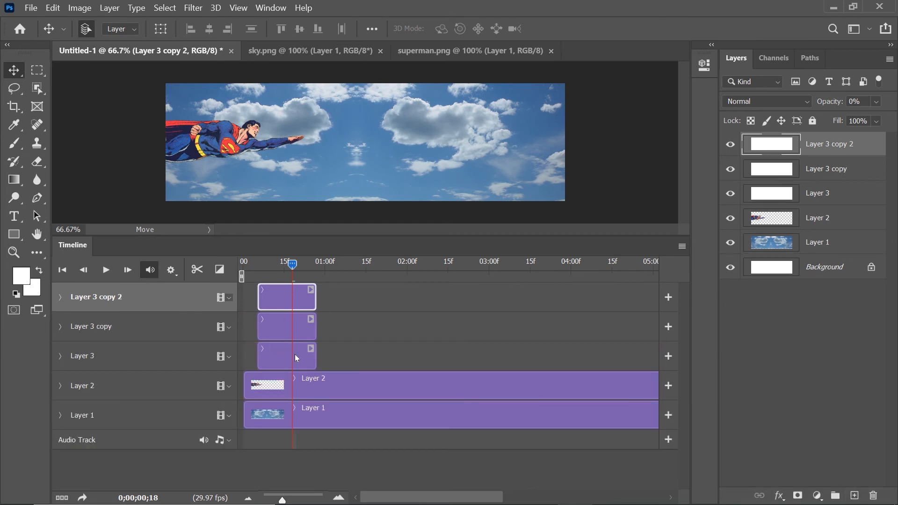
# - Move the Layer 3 clip to start at about 0;00;00;23 and the Layer 3 copy clip to start at 0;00;02;15
pyautogui.moveTo(296, 358); pyautogui.dragTo(342, 357)
pyautogui.moveTo(295, 267); pyautogui.dragTo(448, 271)
pyautogui.moveTo(290, 321); pyautogui.dragTo(464, 329)
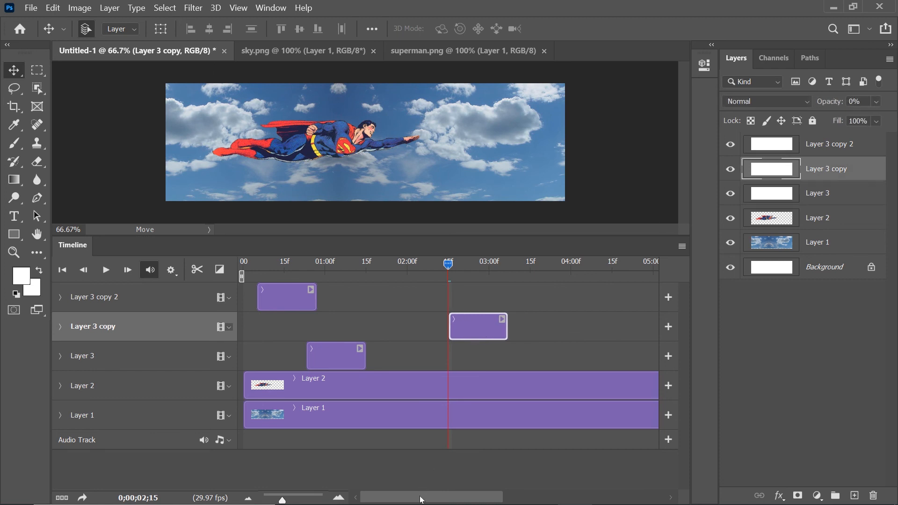
# - Move the Layer 3 copy 2 clip to start at about 0;00;05;10 and the Layer 3 copy clip at about 0;00;03;05
pyautogui.moveTo(282, 293); pyautogui.dragTo(613, 294)
pyautogui.click(248, 499)
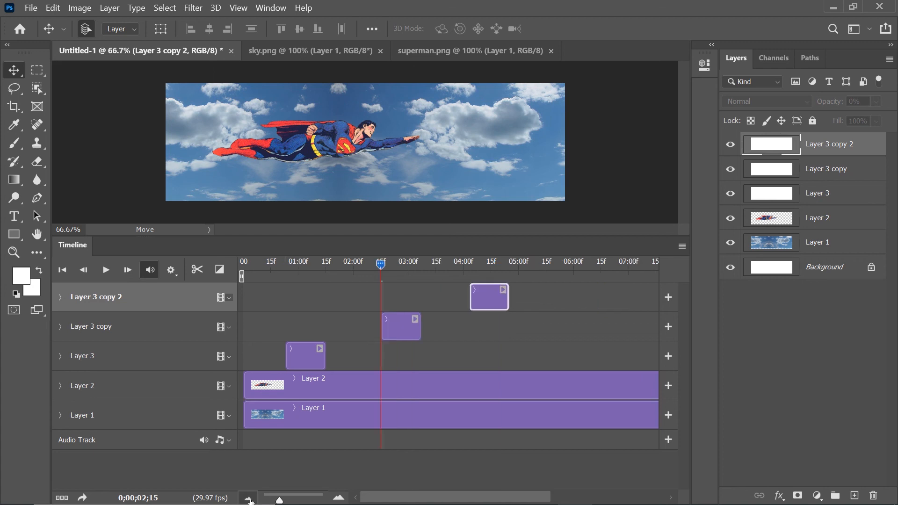
pyautogui.click(249, 499)
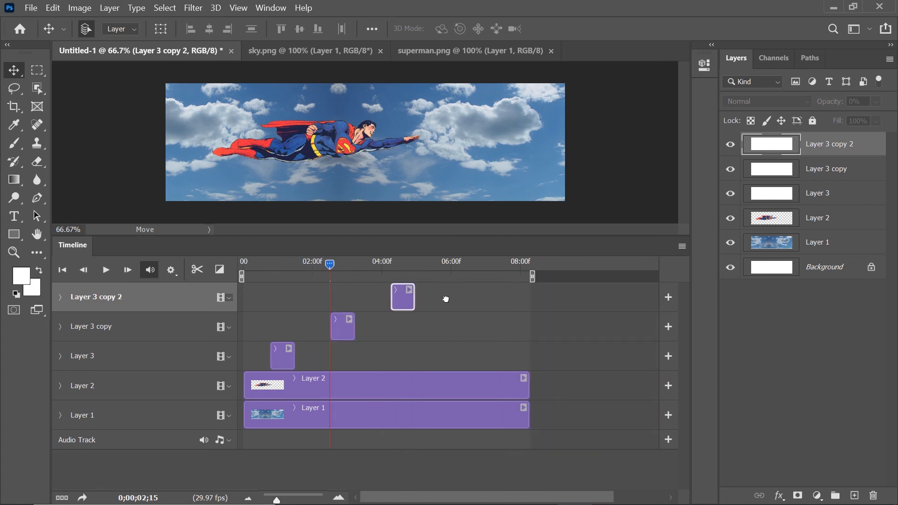
pyautogui.moveTo(399, 296); pyautogui.dragTo(449, 296)
pyautogui.moveTo(343, 331); pyautogui.dragTo(360, 337)
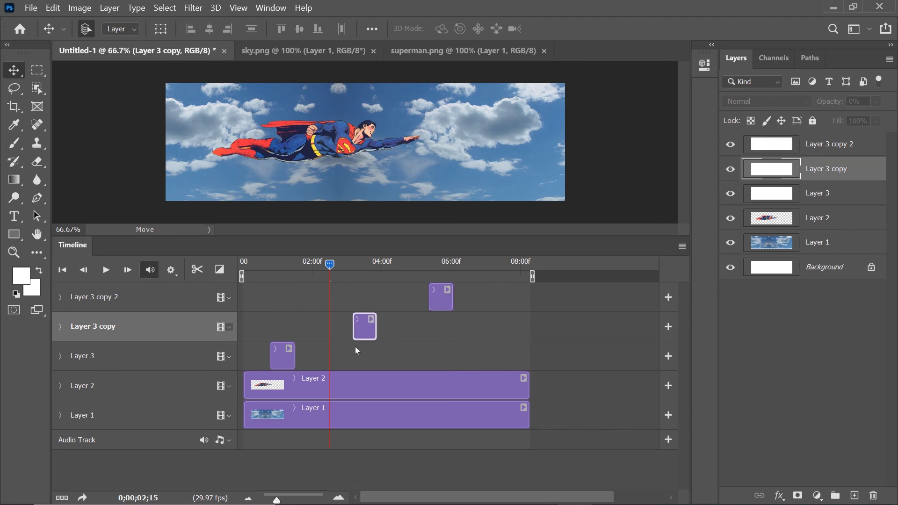
# - Move Layer 2 above all the white flash layers and play back the animation from just before the second flash
pyautogui.moveTo(813, 215); pyautogui.dragTo(813, 140)
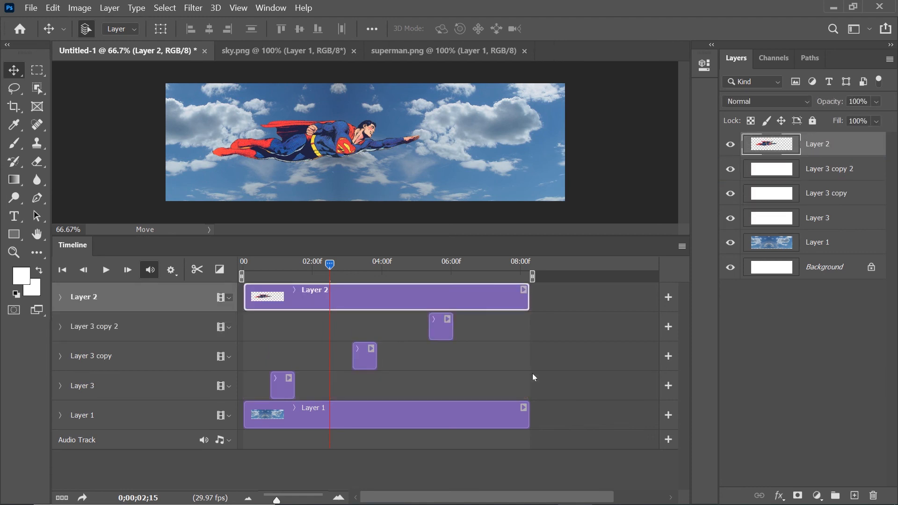
pyautogui.moveTo(323, 262); pyautogui.dragTo(343, 266)
pyautogui.press('space')
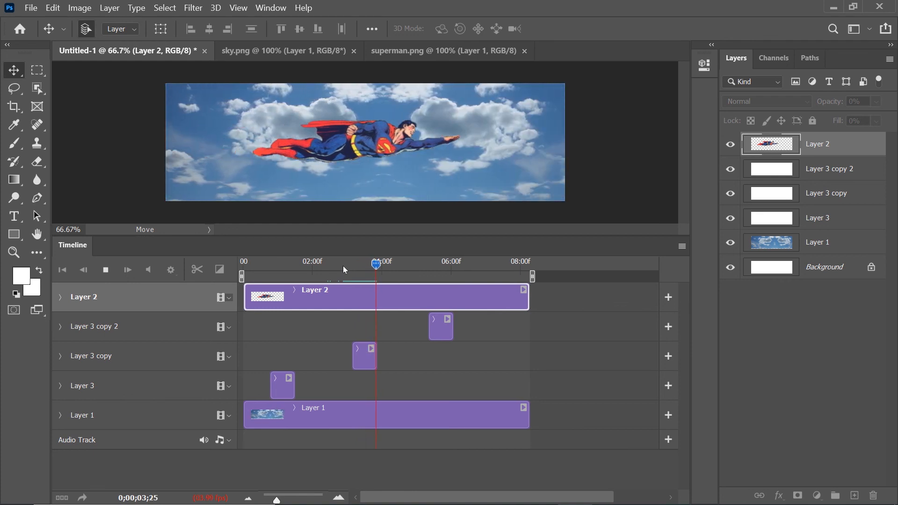
pyautogui.press('space')
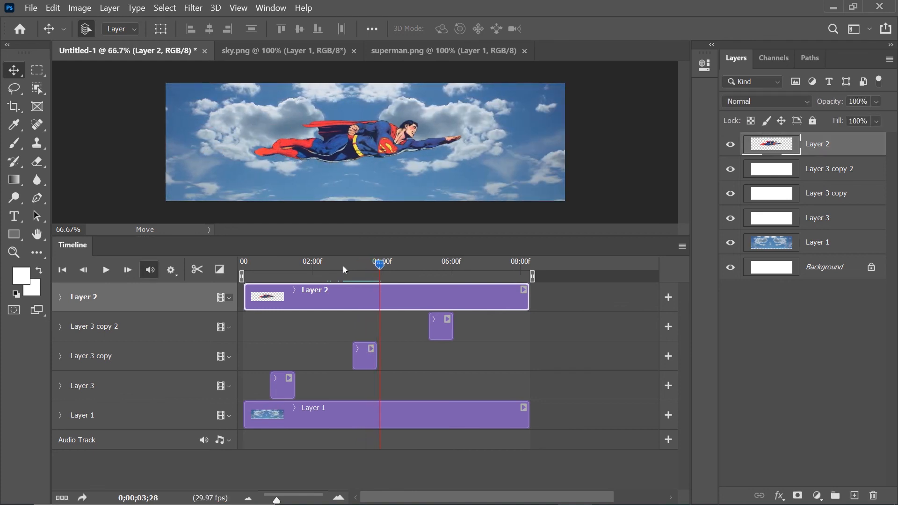
# - Render all frames as an H.264 video named "superman 2 finel" into a new subfolder named "finel render"
pyautogui.click(31, 7)
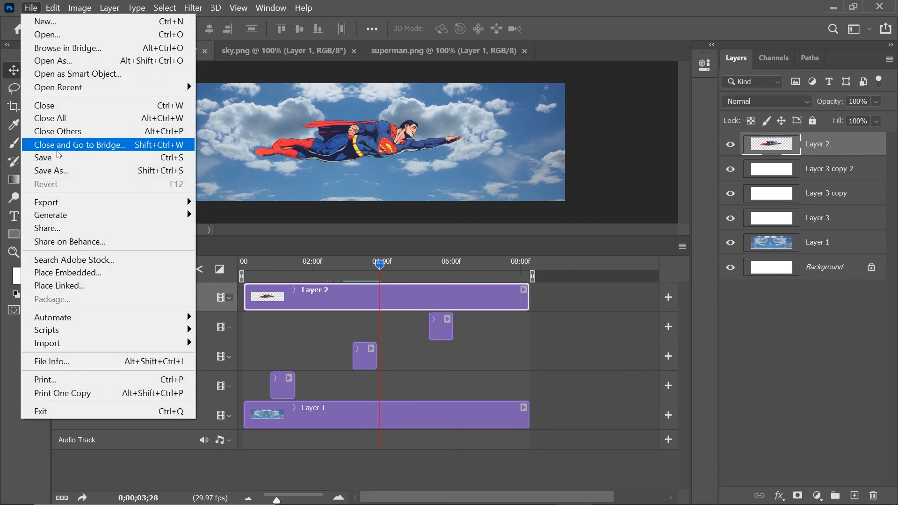
pyautogui.moveTo(71, 203)
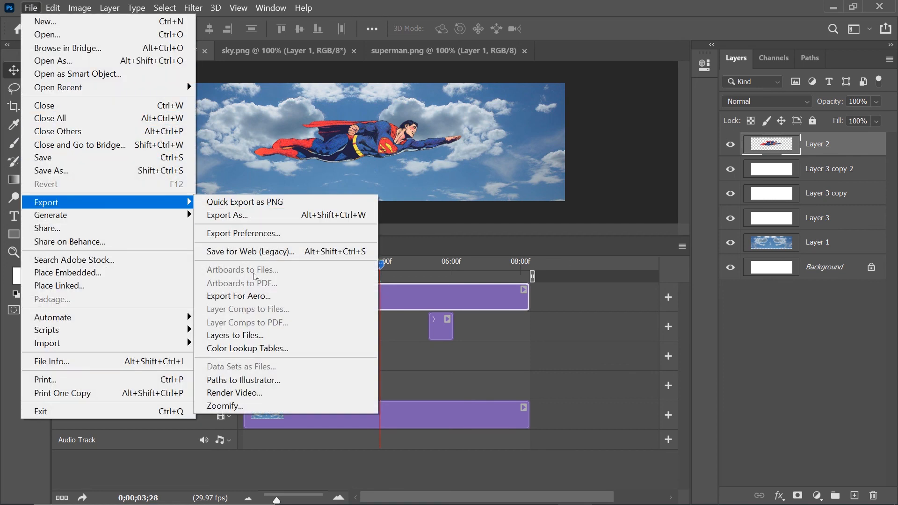
pyautogui.click(273, 394)
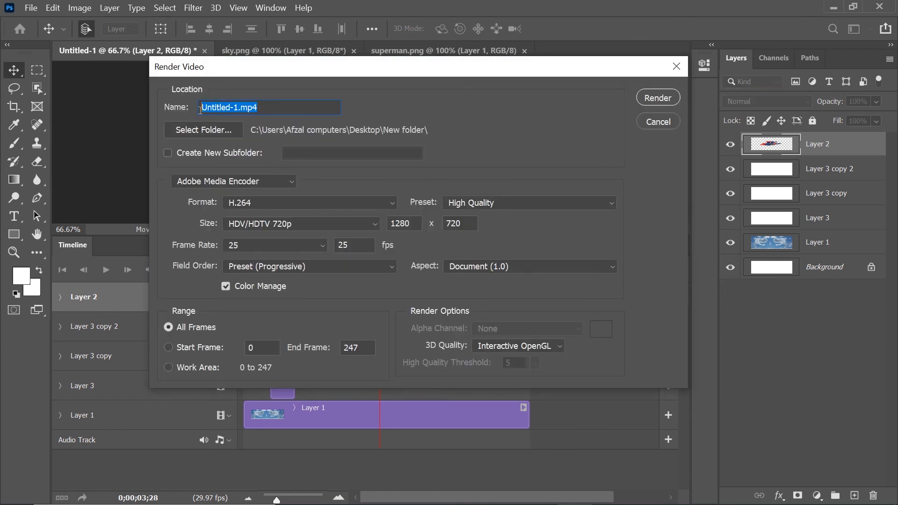
pyautogui.write('superman 2 finel')
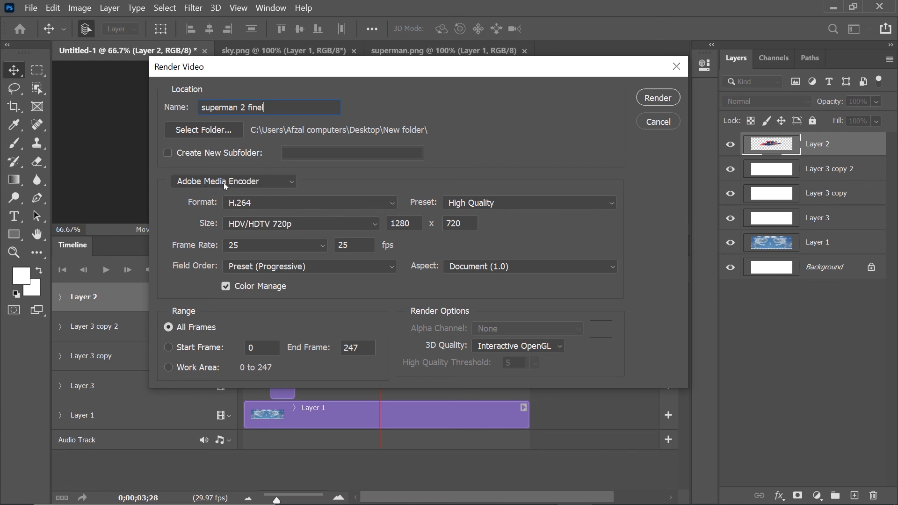
pyautogui.click(211, 154)
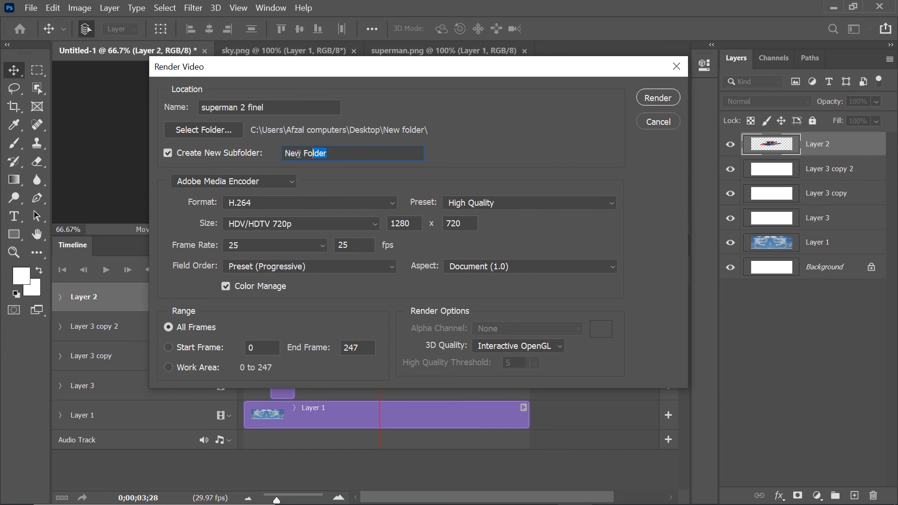
pyautogui.press('BackSpace')
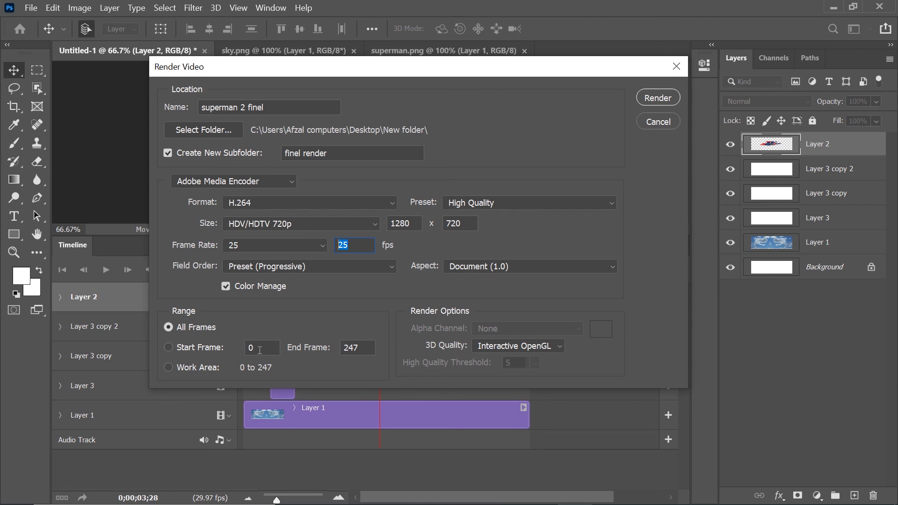
pyautogui.click(658, 98)
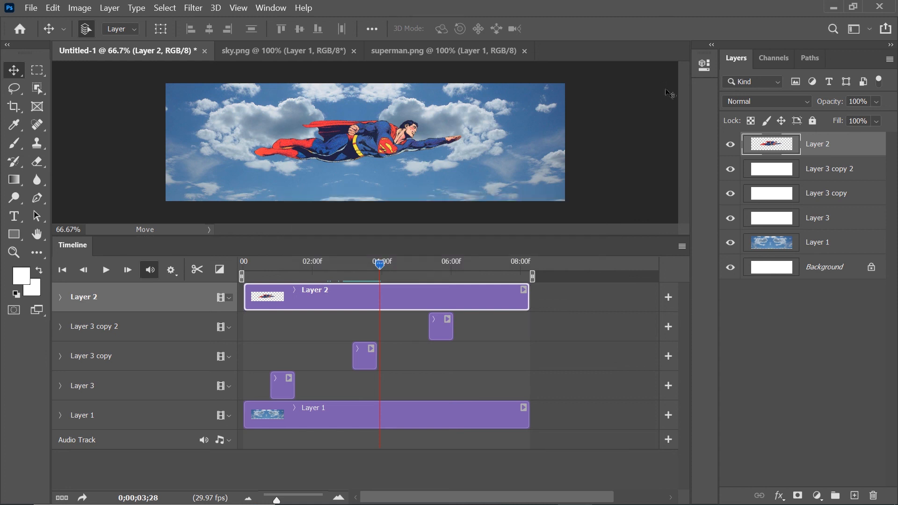
# - Switch to File Explorer, open the finel render folder inside New folder, and play superman 2 finel.mp4
pyautogui.click(830, 9)
pyautogui.doubleClick(346, 304)
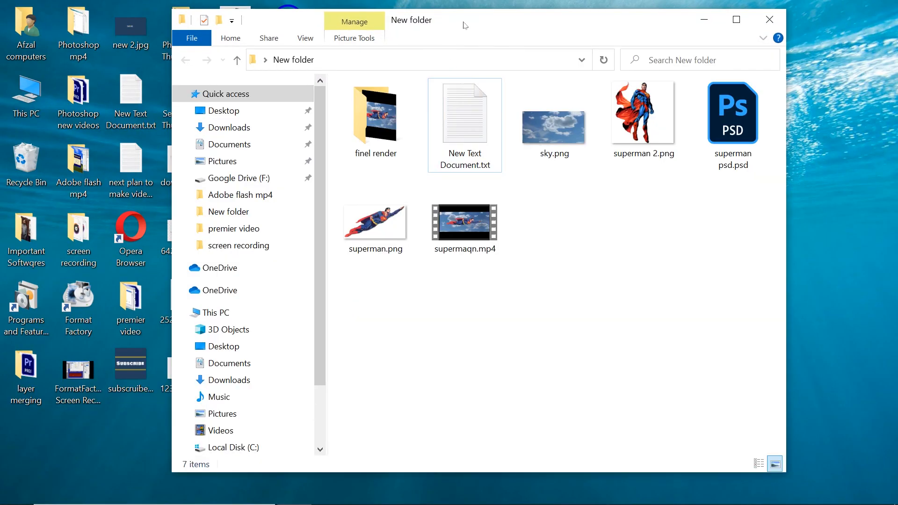
pyautogui.doubleClick(464, 24)
pyautogui.doubleClick(201, 117)
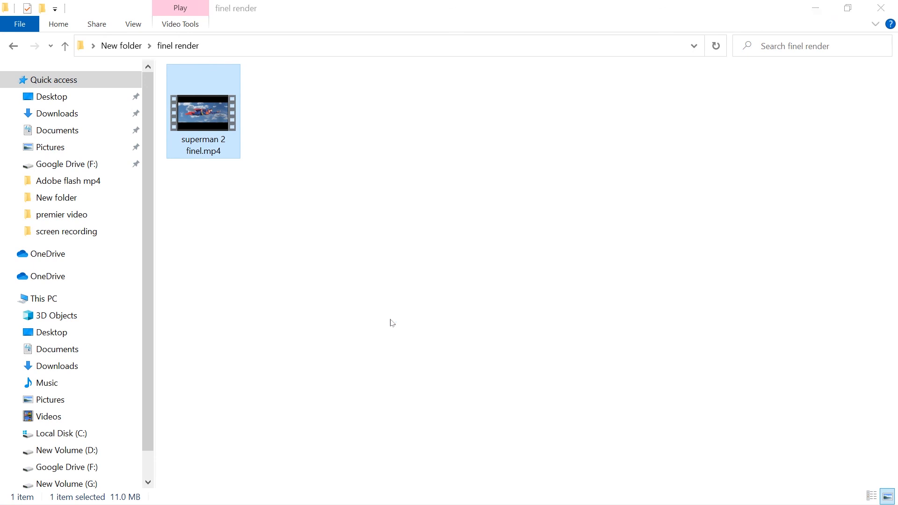
pyautogui.press('Return')
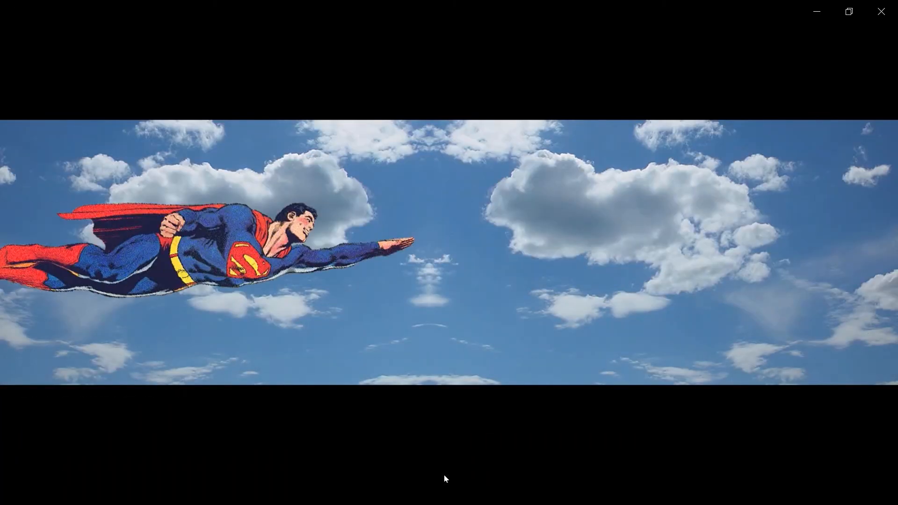
pyautogui.moveTo(447, 477)
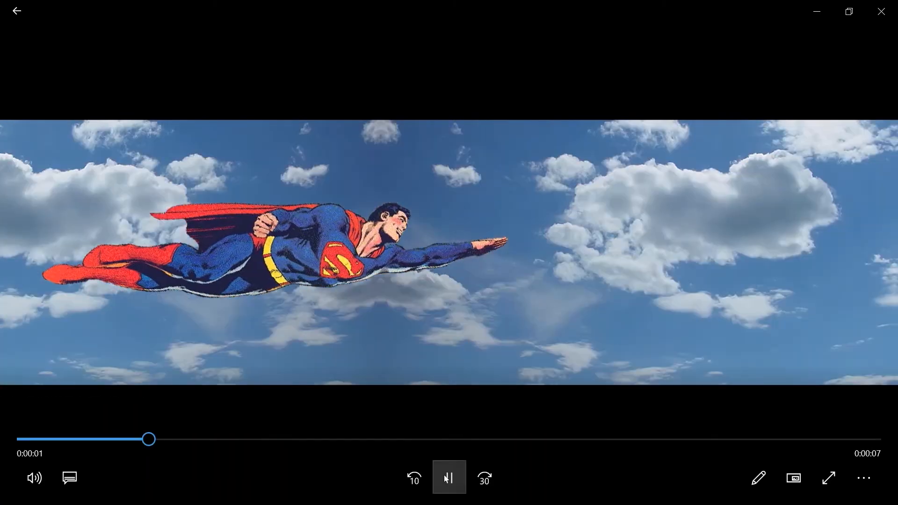